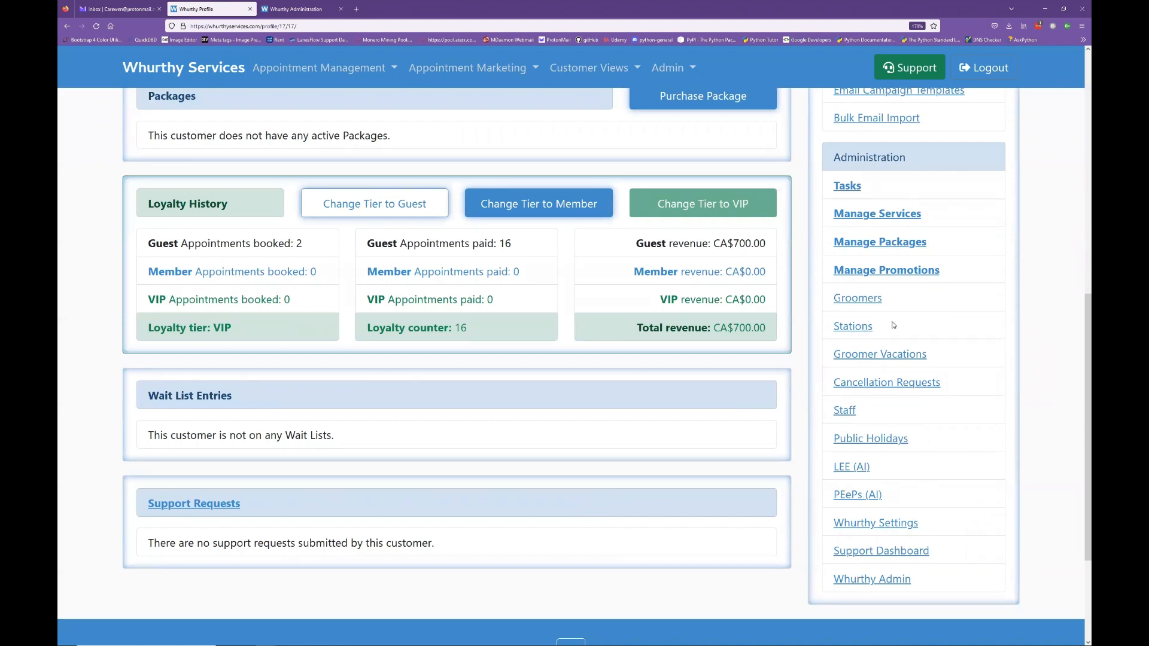
Open the Whurthy Settings and check the Offer Package Upsell option under the services settings.
{"action": "left_click", "coordinate": [863, 524]}
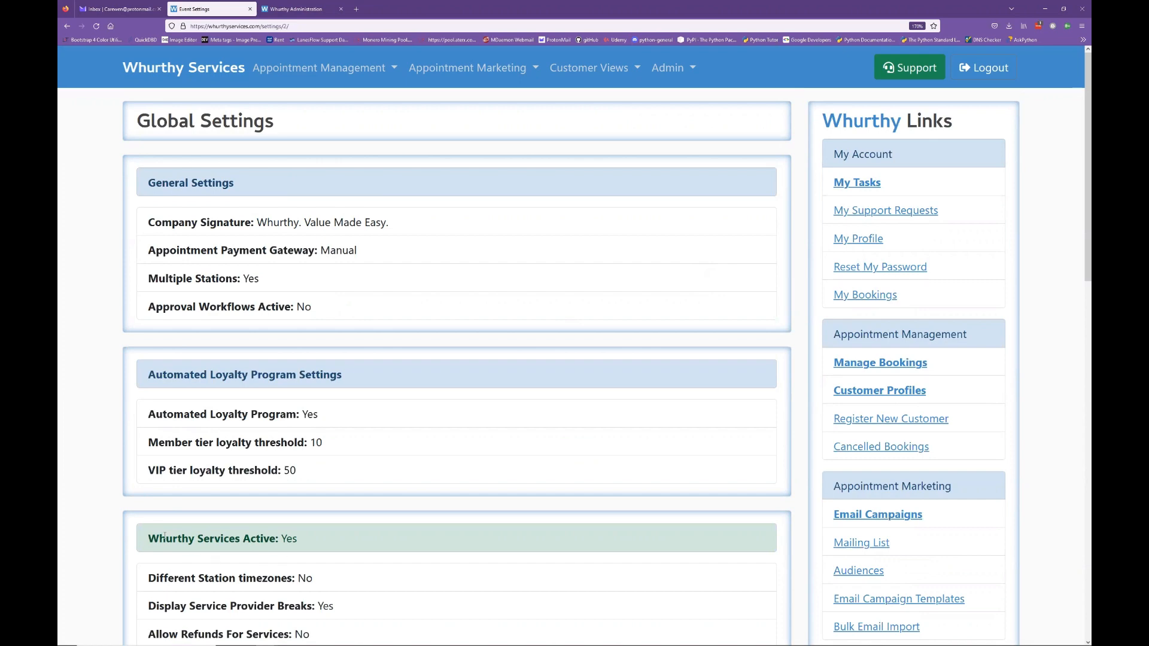
{"action": "scroll", "coordinate": [338, 502], "scroll_direction": "down", "scroll_amount": 3}
{"action": "scroll", "coordinate": [321, 397], "scroll_direction": "down", "scroll_amount": 3}
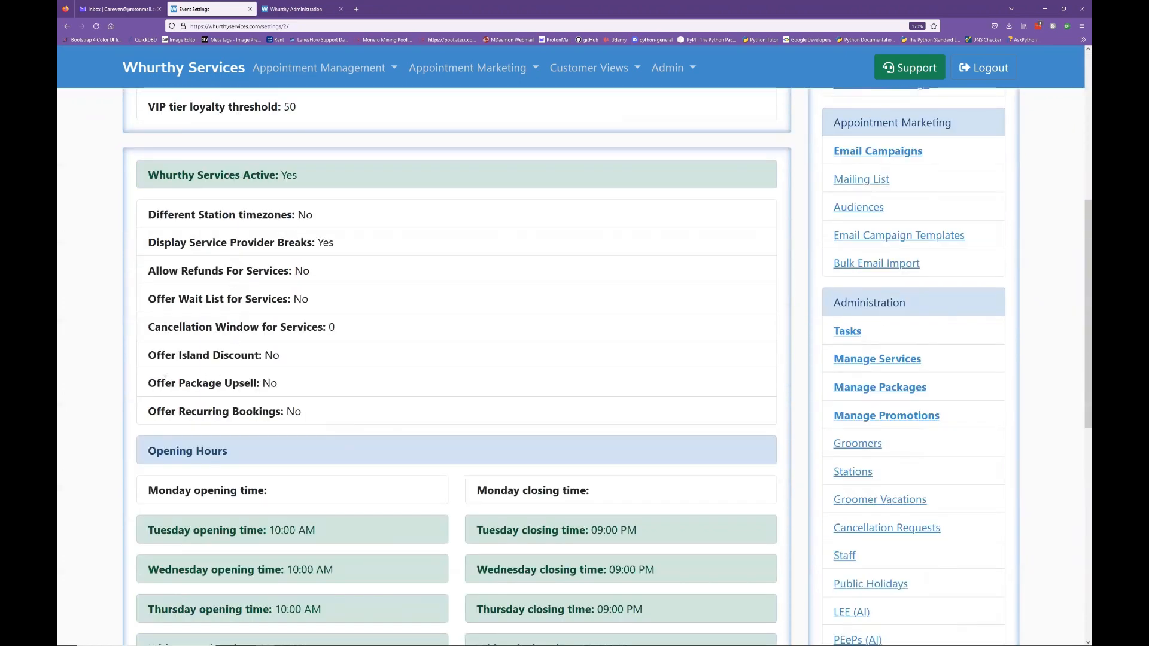
{"action": "left_click_drag", "start_coordinate": [144, 387], "coordinate": [293, 380]}
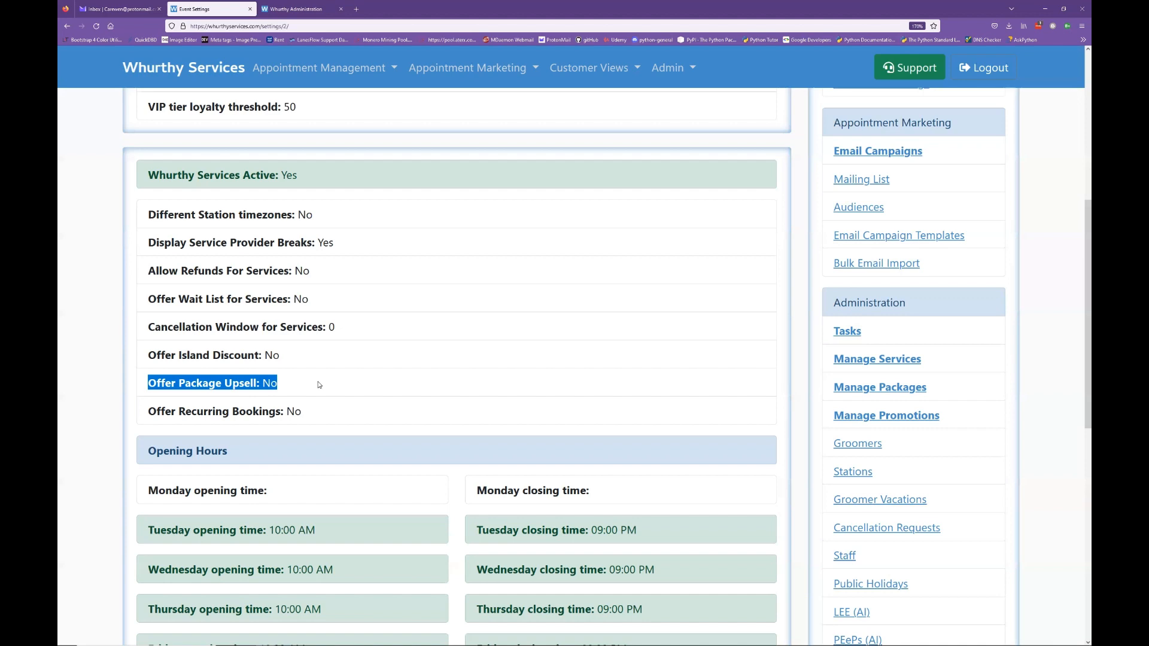
{"action": "left_click", "coordinate": [319, 384]}
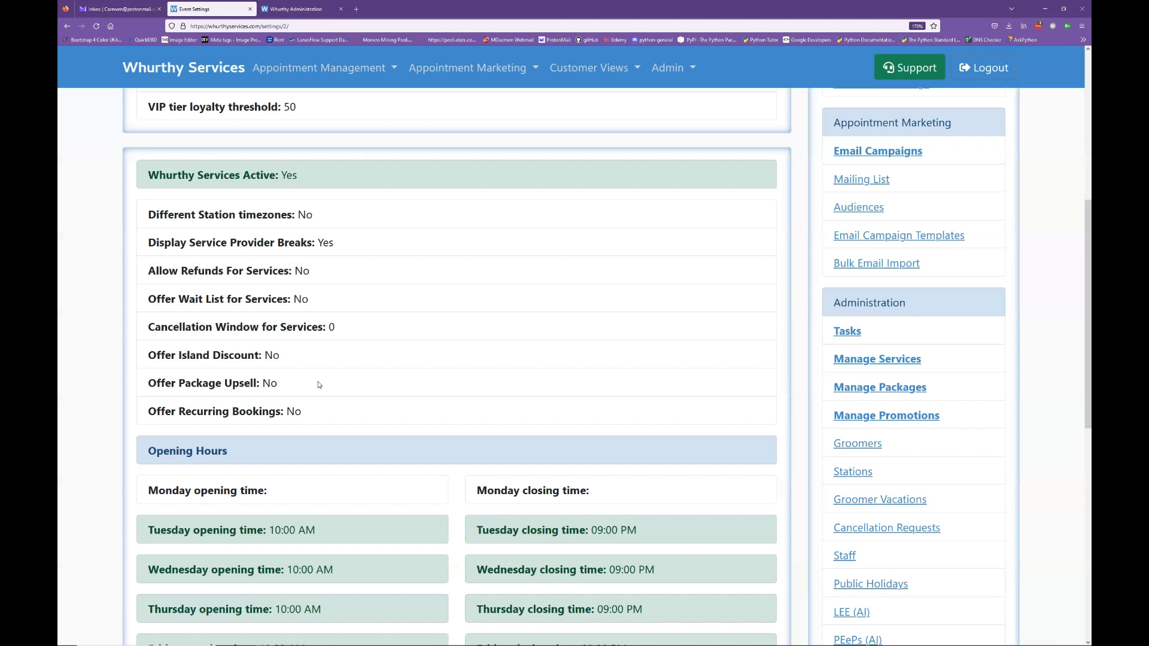
Edit the global settings to set Offer package upsell to Yes, and save the update.
{"action": "scroll", "coordinate": [616, 407], "scroll_direction": "down", "scroll_amount": 7}
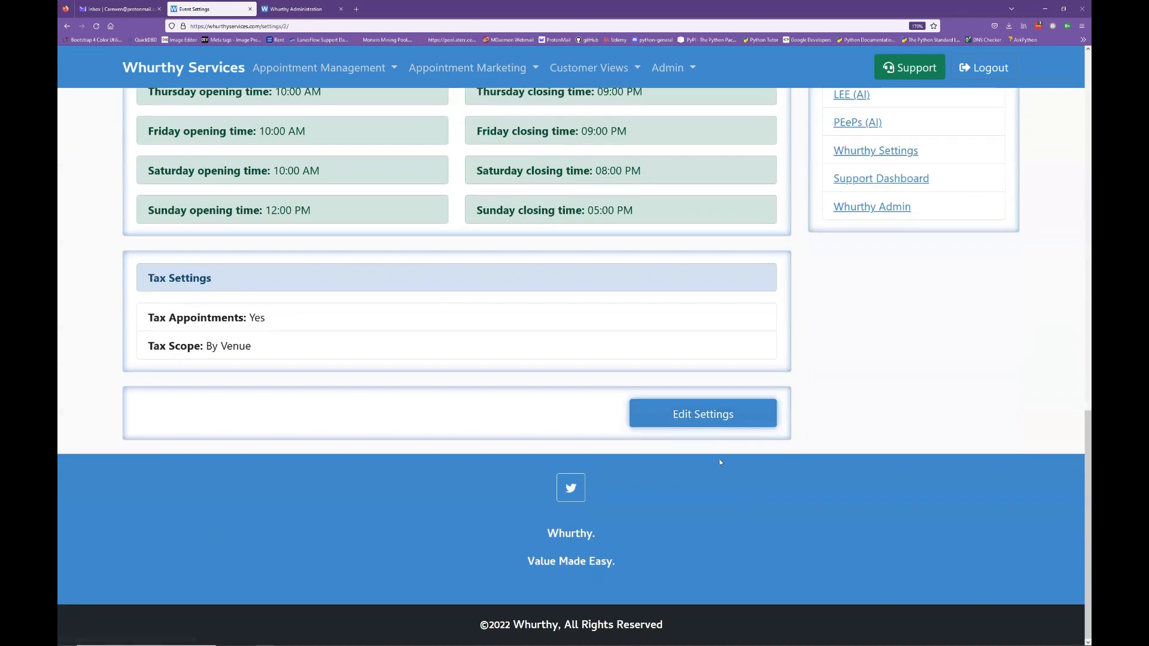
{"action": "scroll", "coordinate": [720, 526], "scroll_direction": "down", "scroll_amount": 2}
{"action": "left_click", "coordinate": [703, 413]}
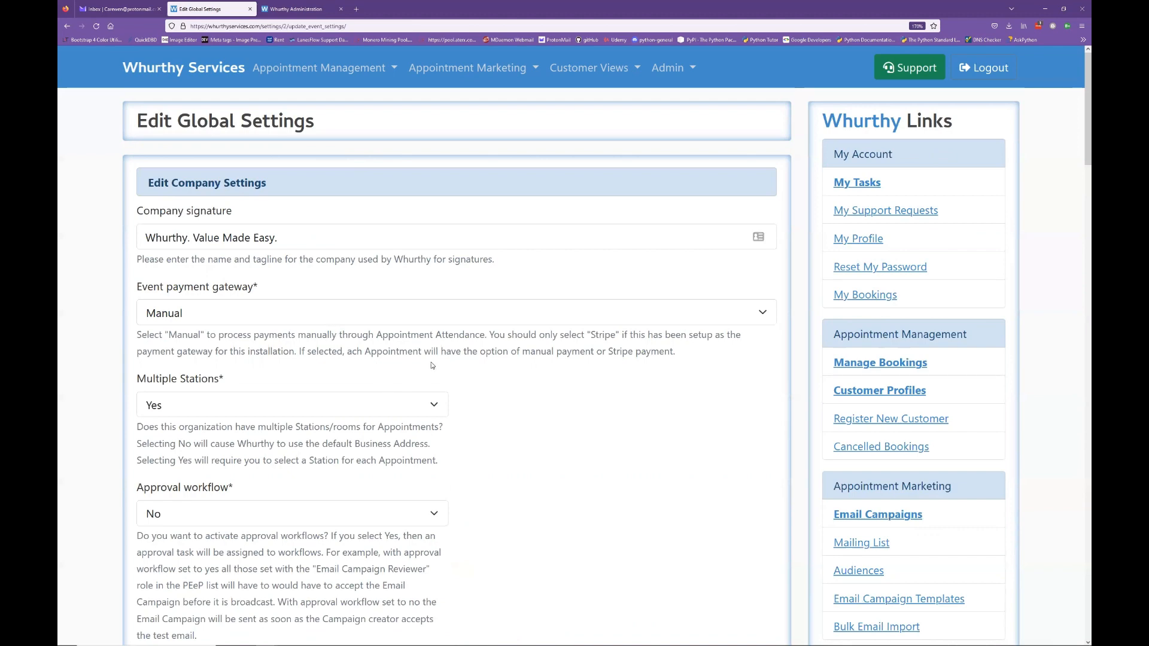
{"action": "scroll", "coordinate": [436, 354], "scroll_direction": "down", "scroll_amount": 5}
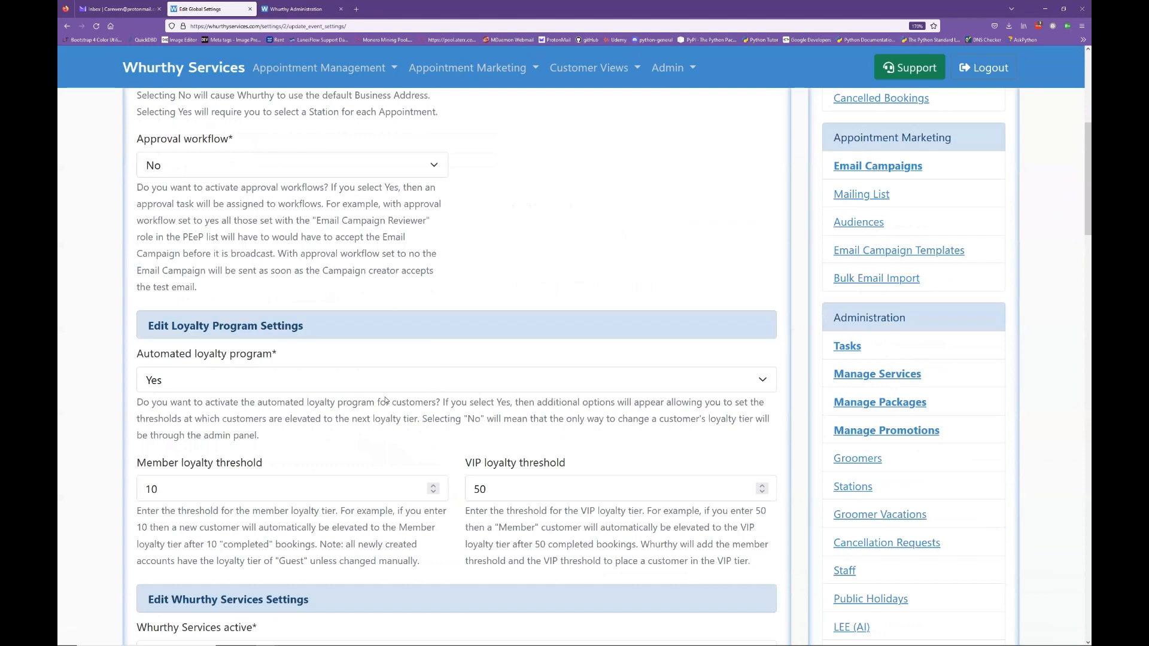
{"action": "scroll", "coordinate": [385, 399], "scroll_direction": "down", "scroll_amount": 3}
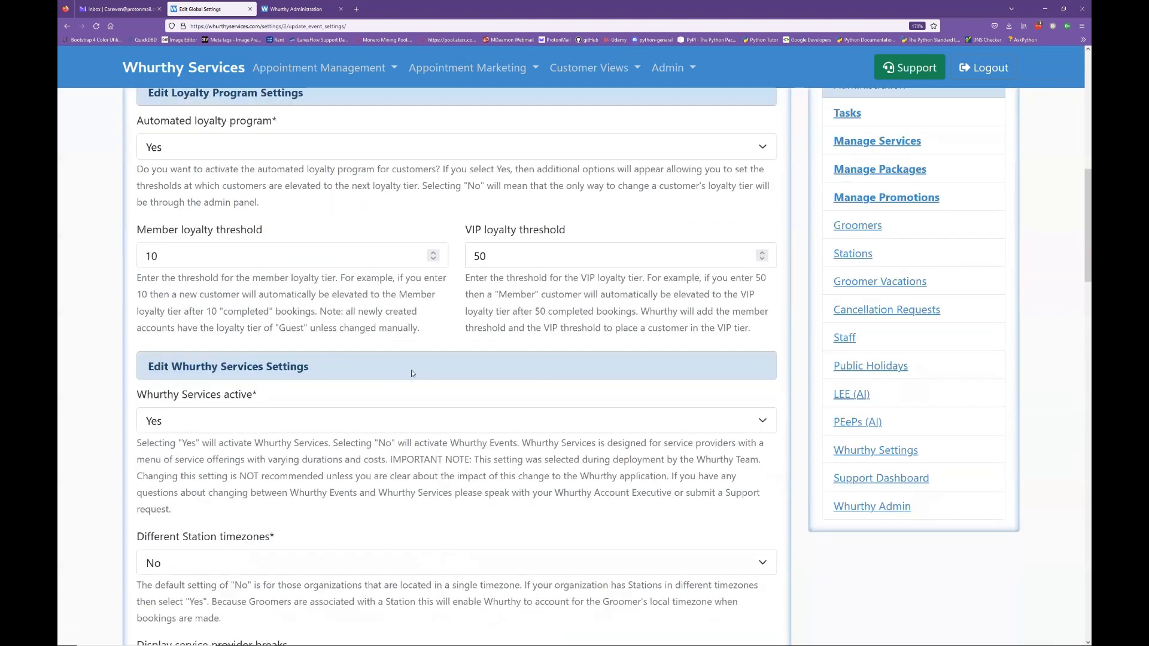
{"action": "scroll", "coordinate": [412, 374], "scroll_direction": "down", "scroll_amount": 3}
{"action": "scroll", "coordinate": [421, 375], "scroll_direction": "down", "scroll_amount": 9}
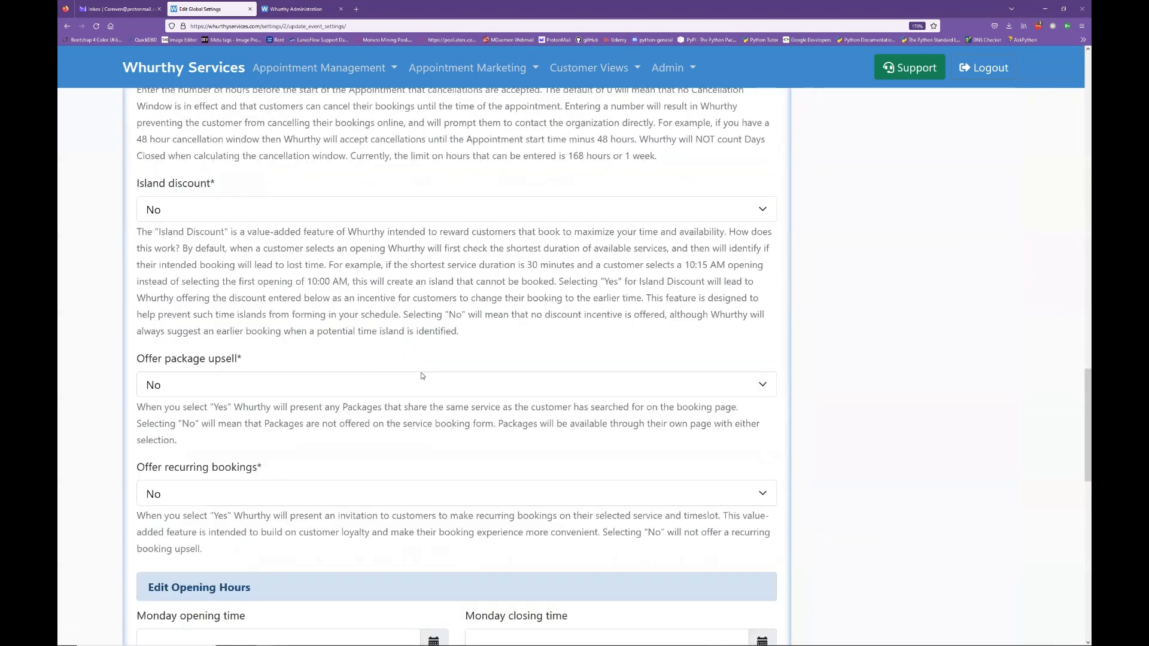
{"action": "scroll", "coordinate": [203, 268], "scroll_direction": "down", "scroll_amount": 1}
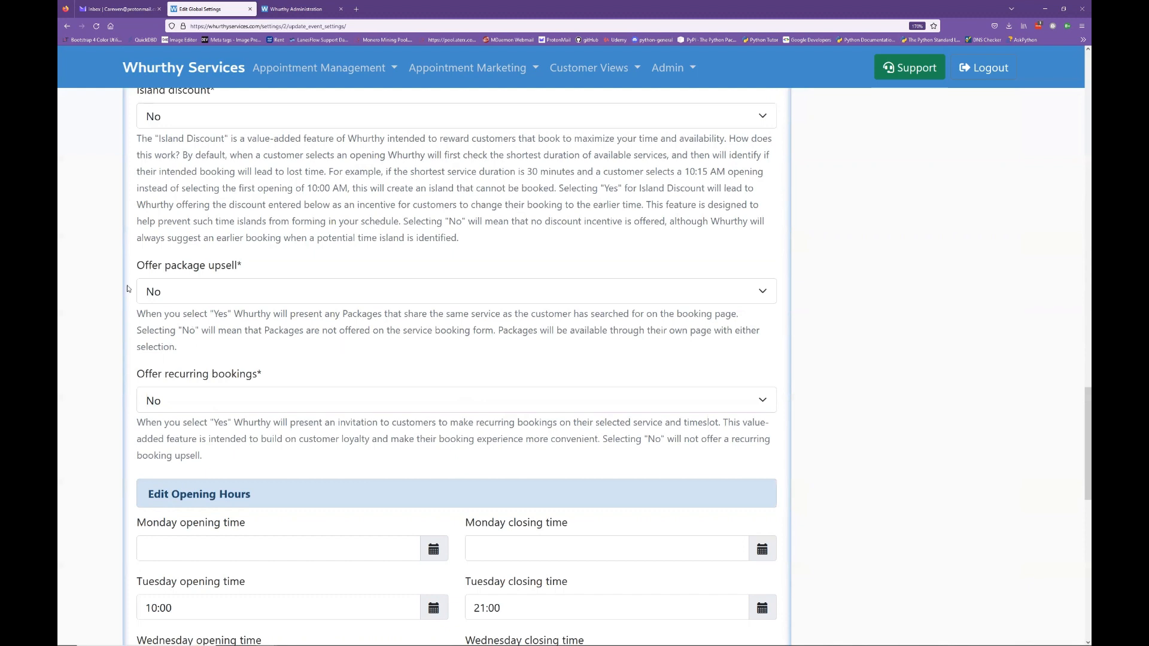
{"action": "left_click", "coordinate": [207, 291]}
{"action": "left_click", "coordinate": [199, 336]}
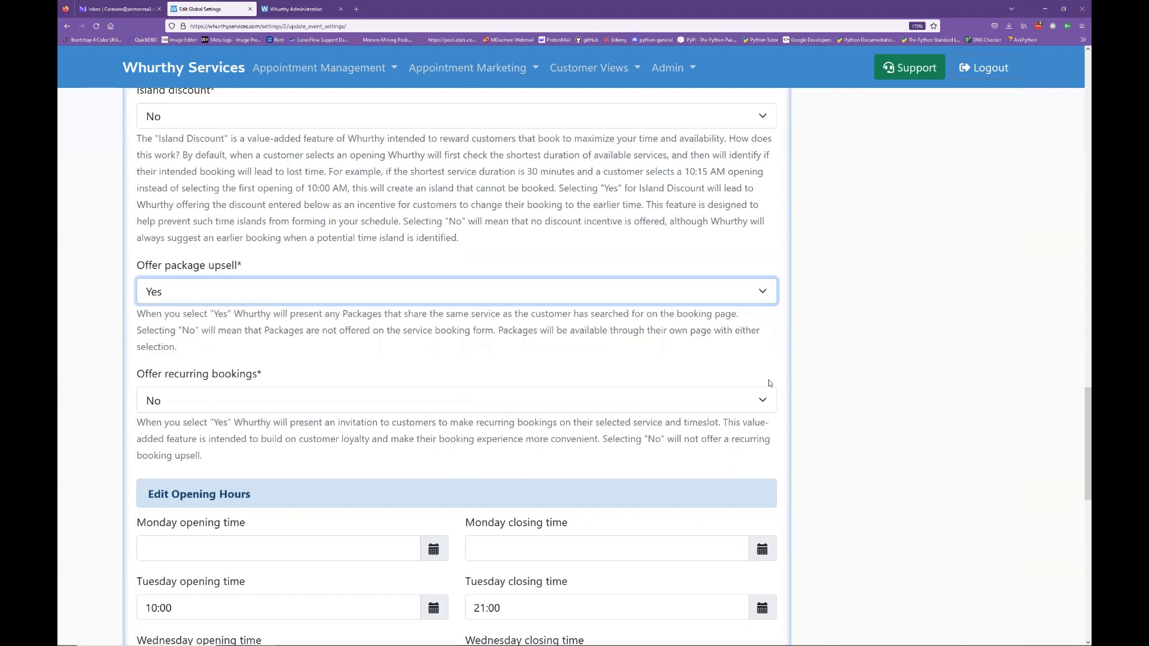
{"action": "scroll", "coordinate": [778, 371], "scroll_direction": "down", "scroll_amount": 2}
{"action": "scroll", "coordinate": [658, 464], "scroll_direction": "down", "scroll_amount": 8}
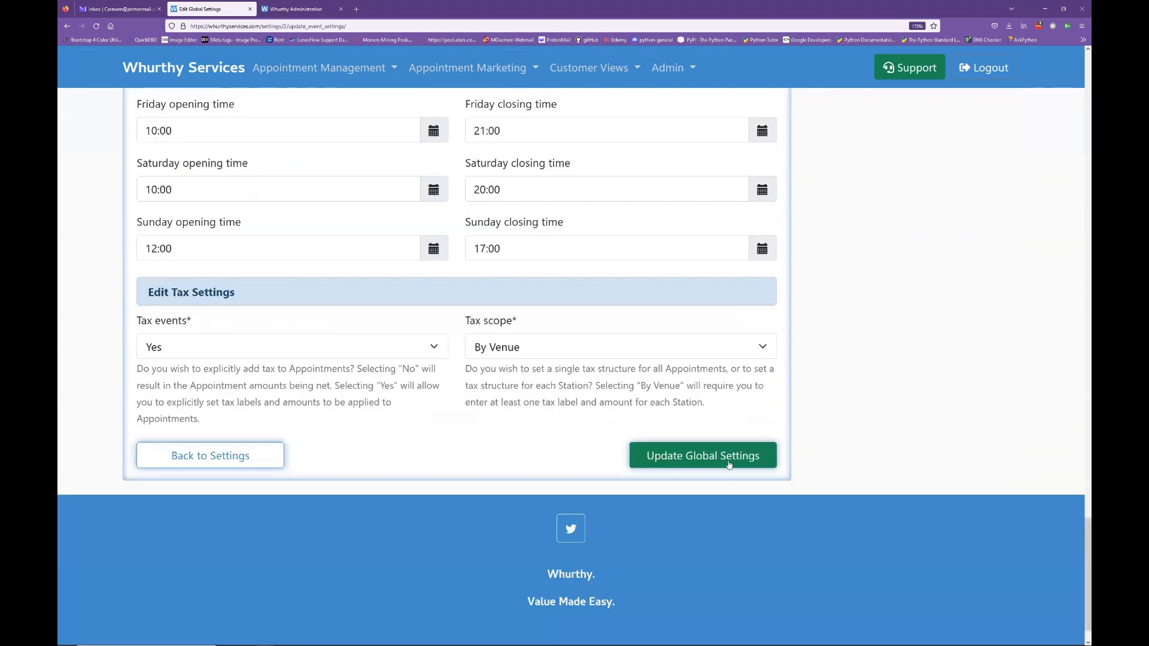
{"action": "left_click", "coordinate": [729, 464]}
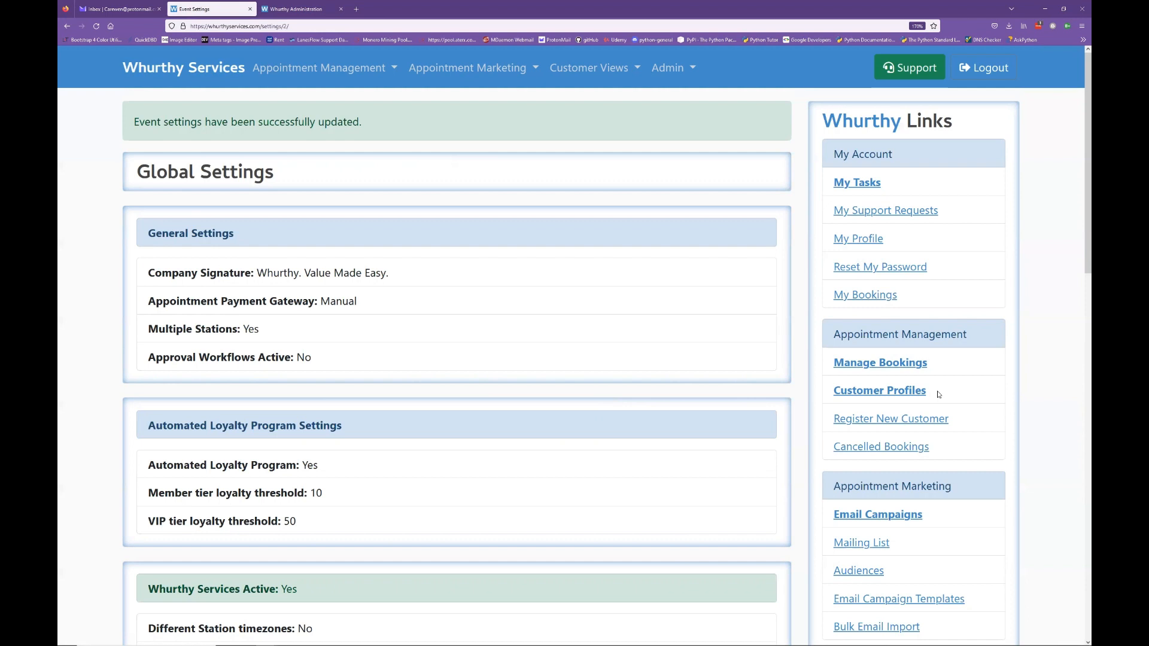
Search the customer profiles by the customer's first name, open the matching profile, and start booking an appointment on their behalf.
{"action": "left_click", "coordinate": [878, 393]}
{"action": "left_click", "coordinate": [346, 182]}
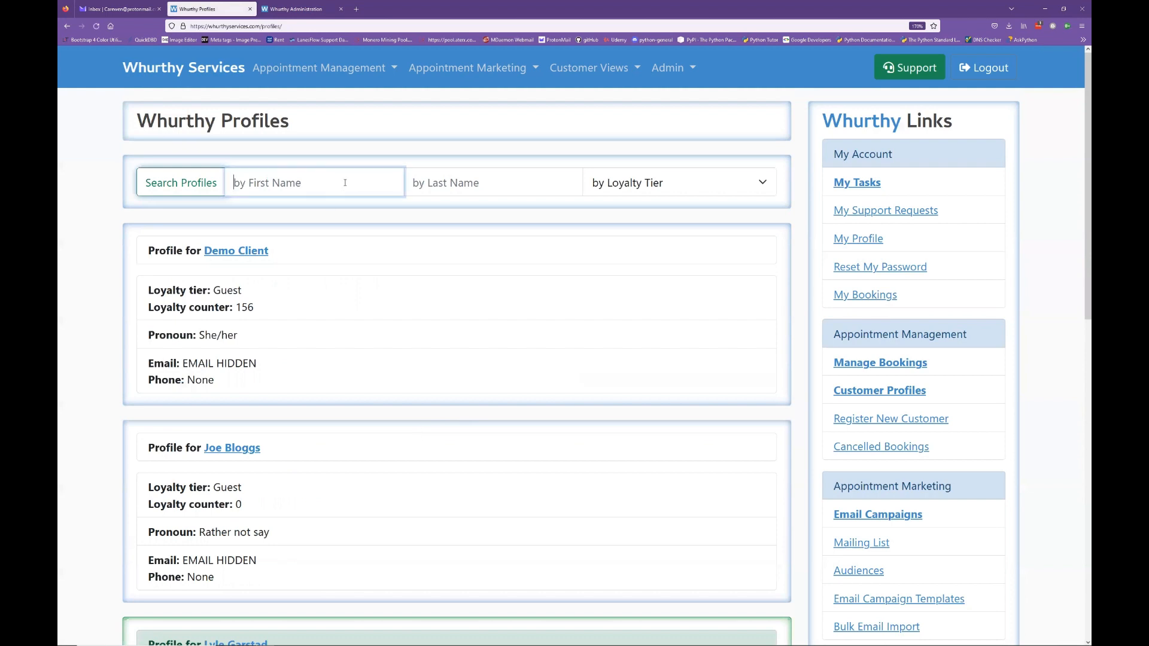
{"action": "type", "text": "mich"}
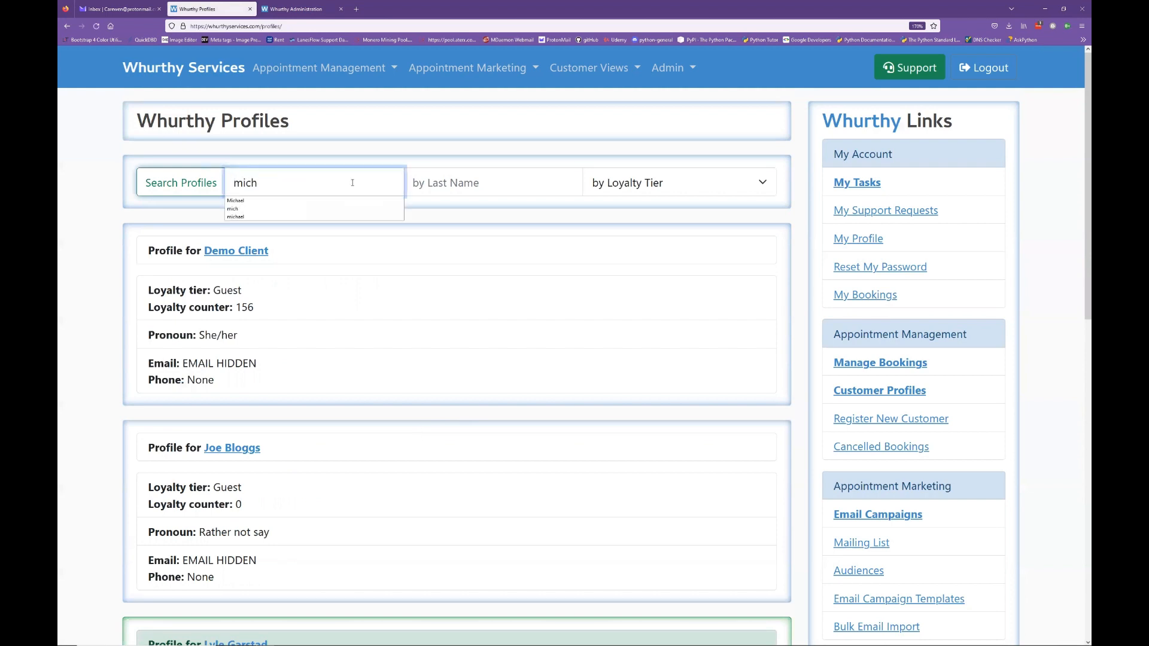
{"action": "key", "text": "Return"}
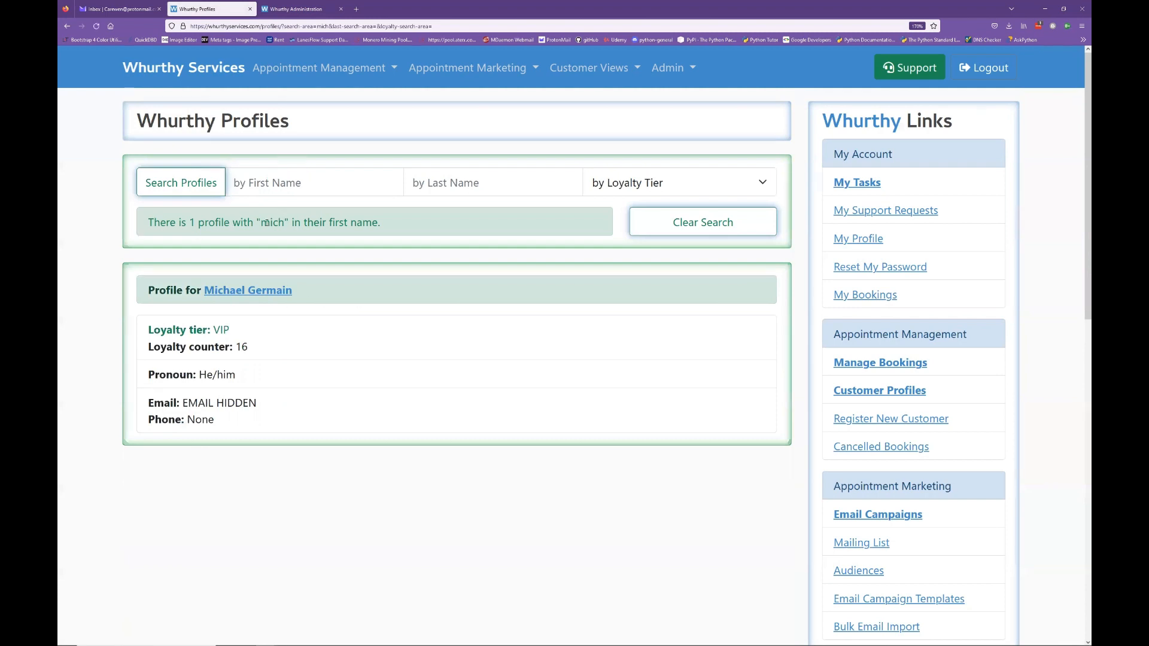
{"action": "left_click", "coordinate": [256, 292]}
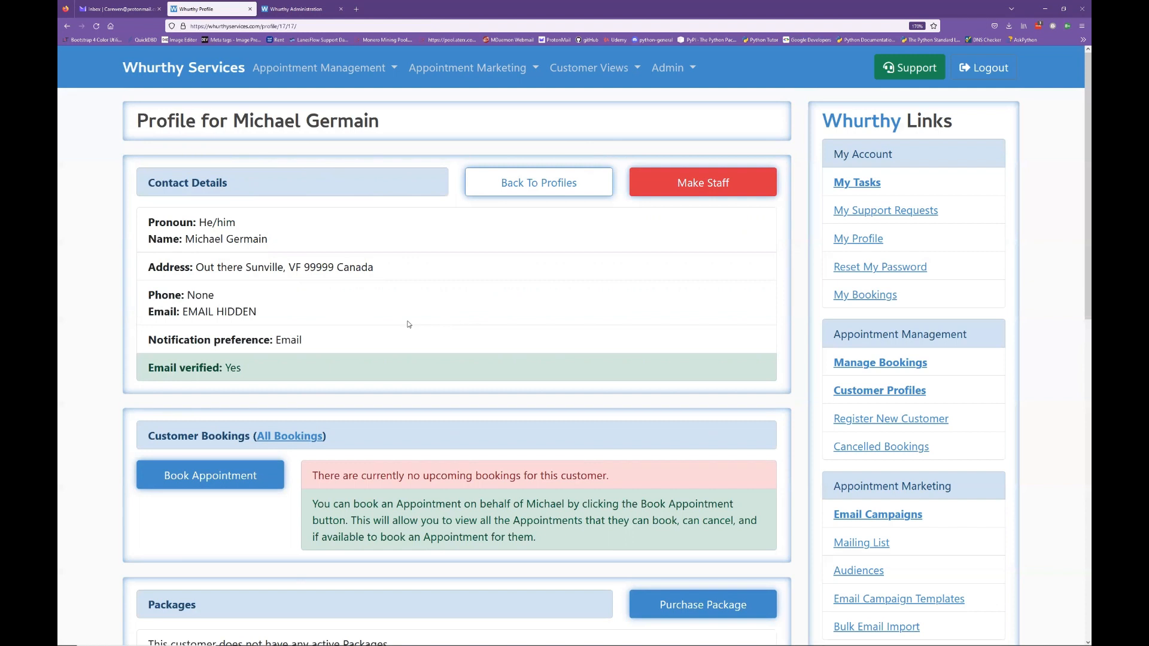
{"action": "left_click", "coordinate": [279, 477]}
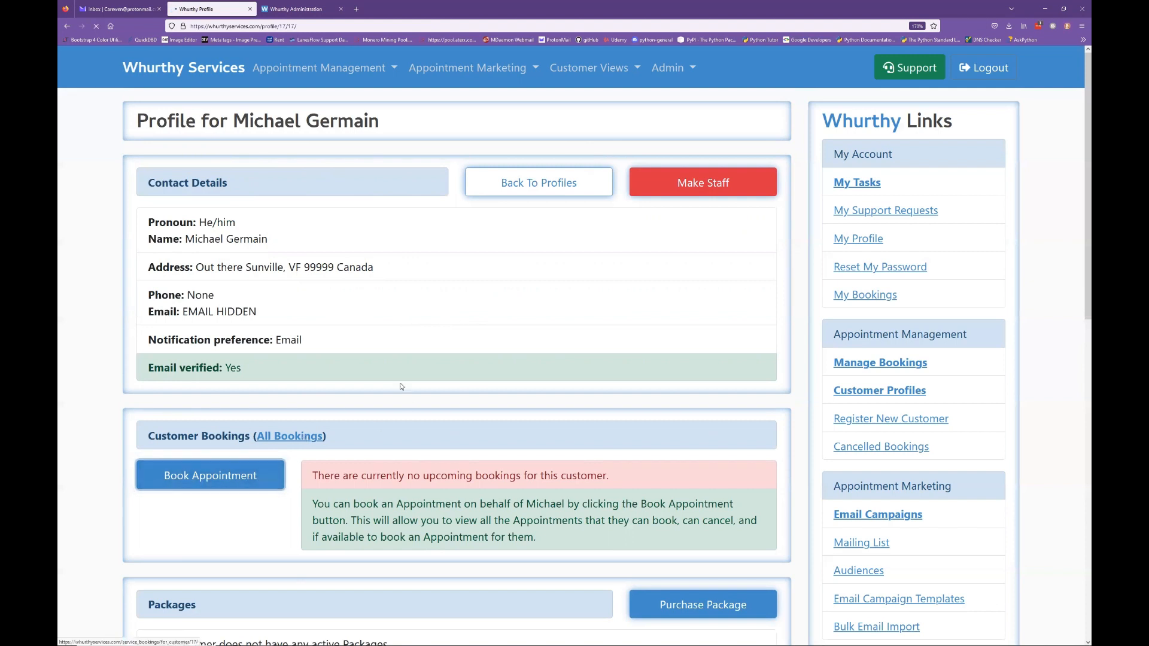
{"action": "left_click", "coordinate": [398, 354]}
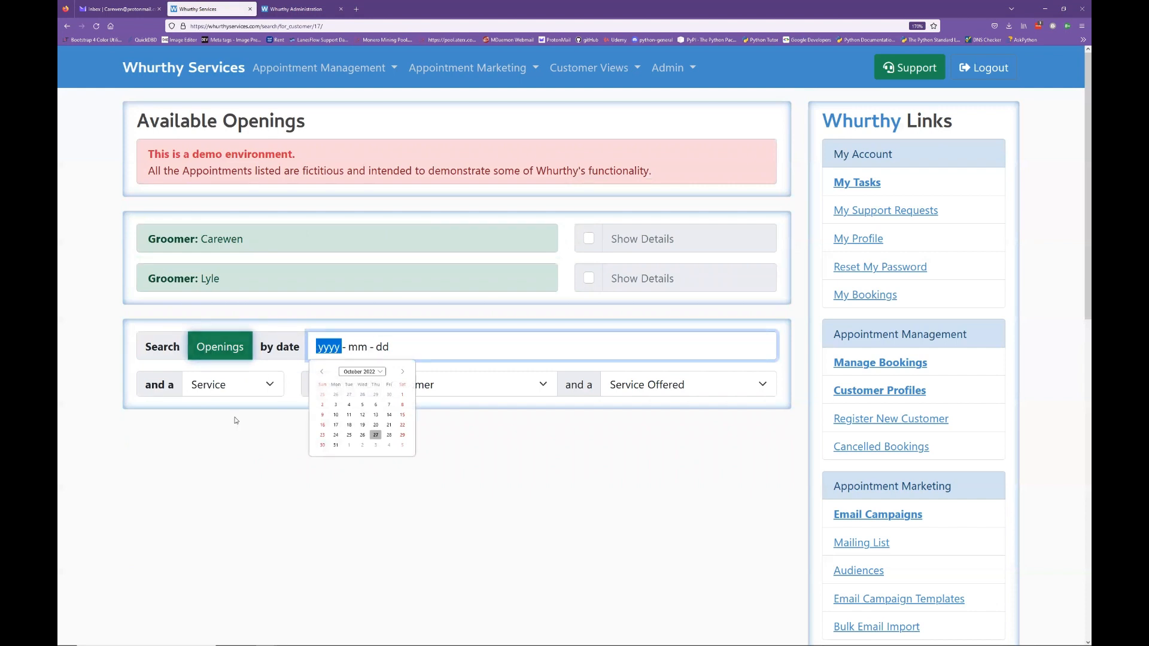
{"action": "left_click", "coordinate": [443, 412]}
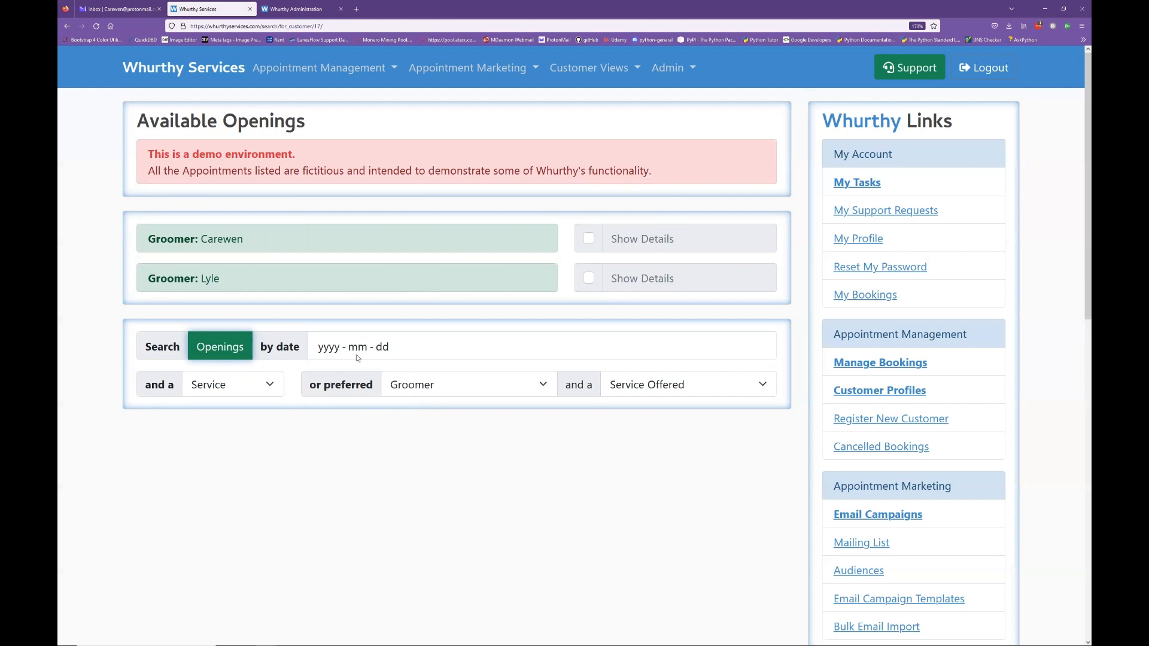
{"action": "left_click", "coordinate": [444, 386]}
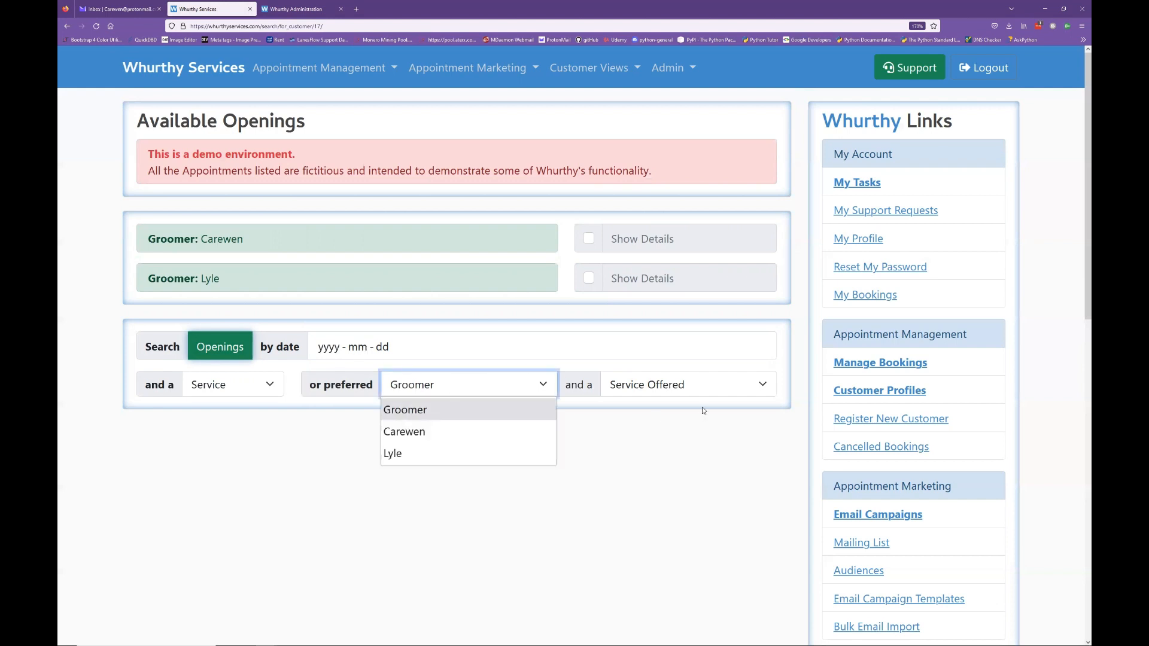
{"action": "left_click", "coordinate": [697, 485]}
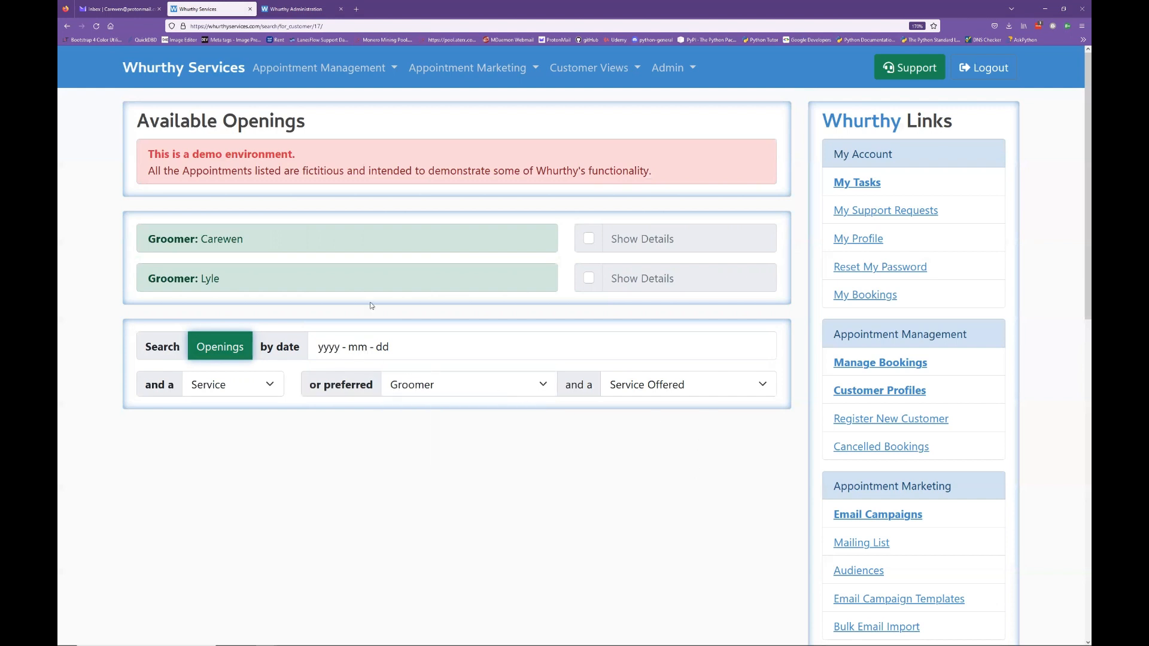
Search openings for 2022-11-05 with the first listed groomer as preferred and the 45-minute Dogs - Bath and Full Haircut service.
{"action": "left_click", "coordinate": [379, 348]}
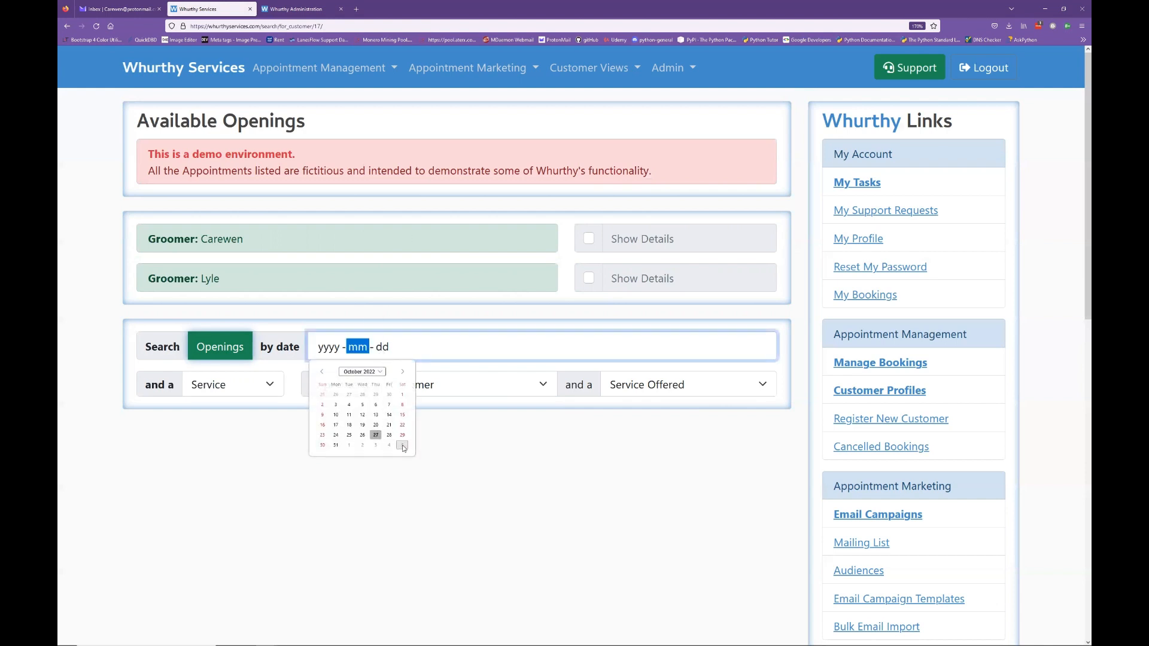
{"action": "left_click", "coordinate": [403, 445]}
{"action": "left_click", "coordinate": [469, 388]}
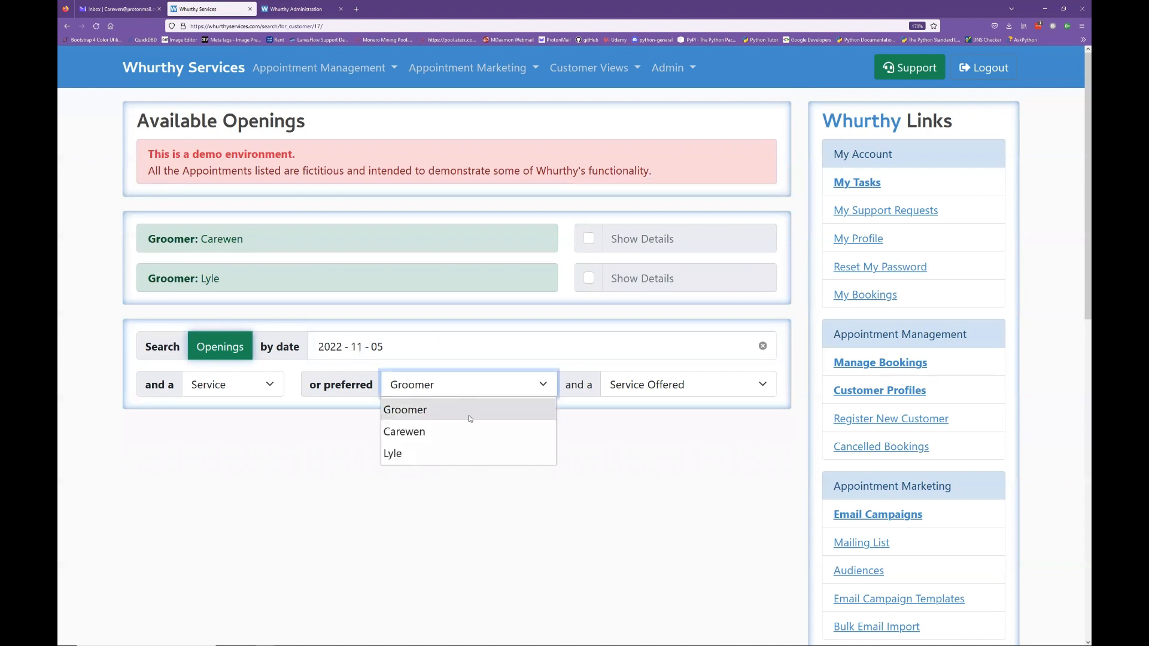
{"action": "left_click", "coordinate": [475, 431]}
{"action": "left_click", "coordinate": [673, 388]}
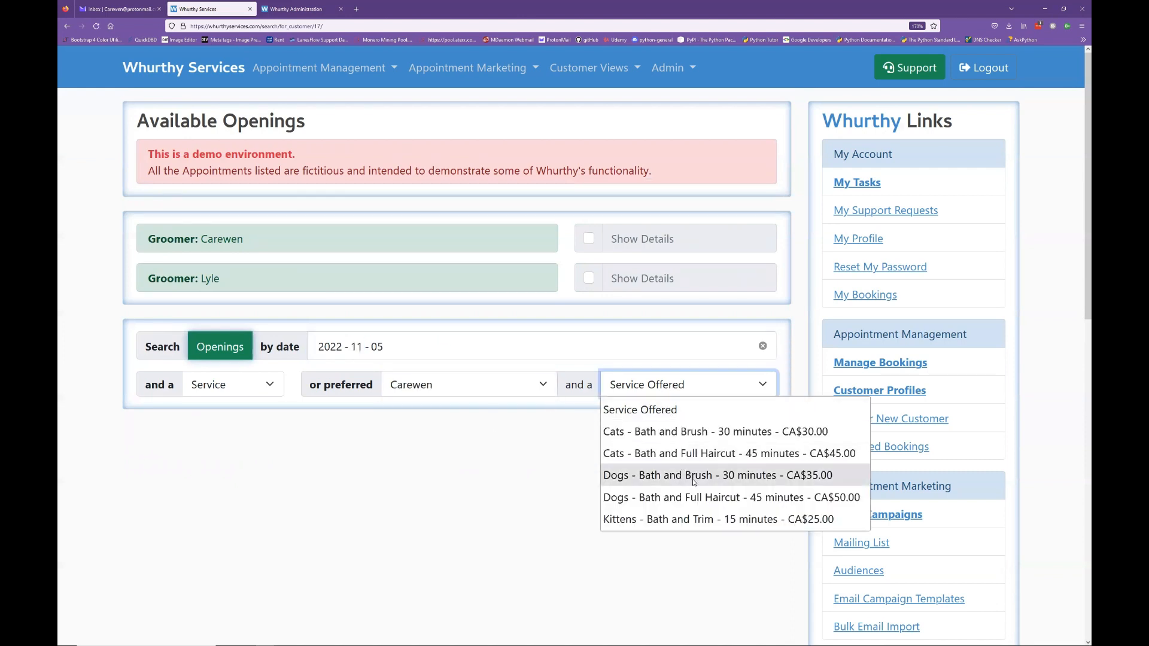
{"action": "left_click", "coordinate": [718, 501]}
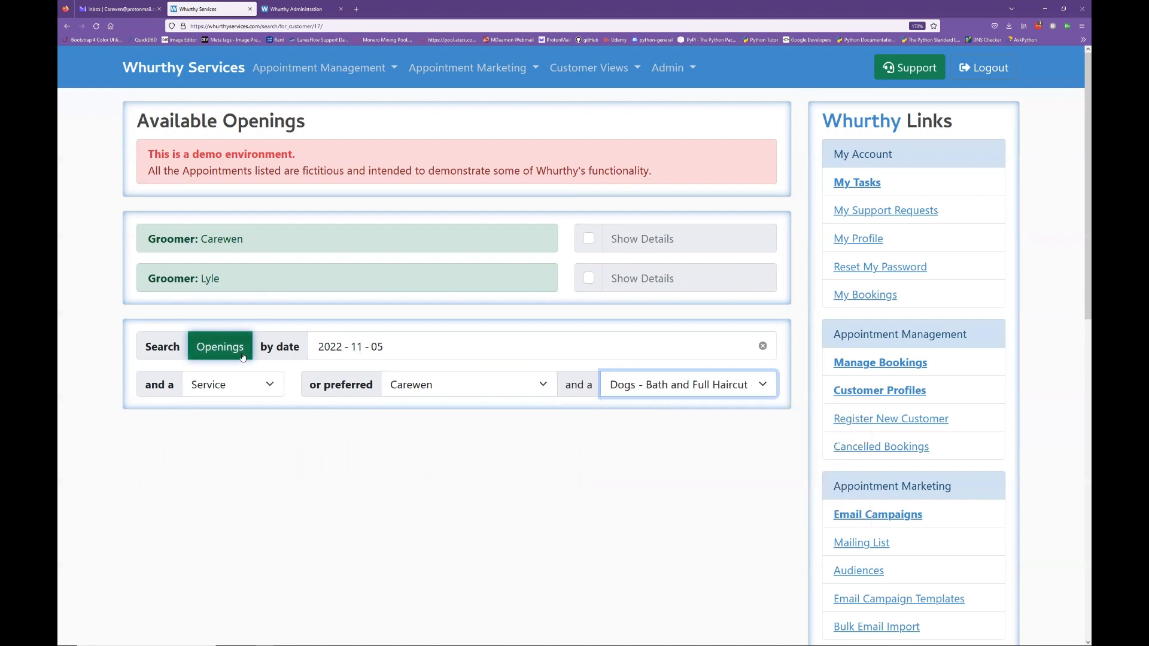
{"action": "left_click", "coordinate": [242, 358]}
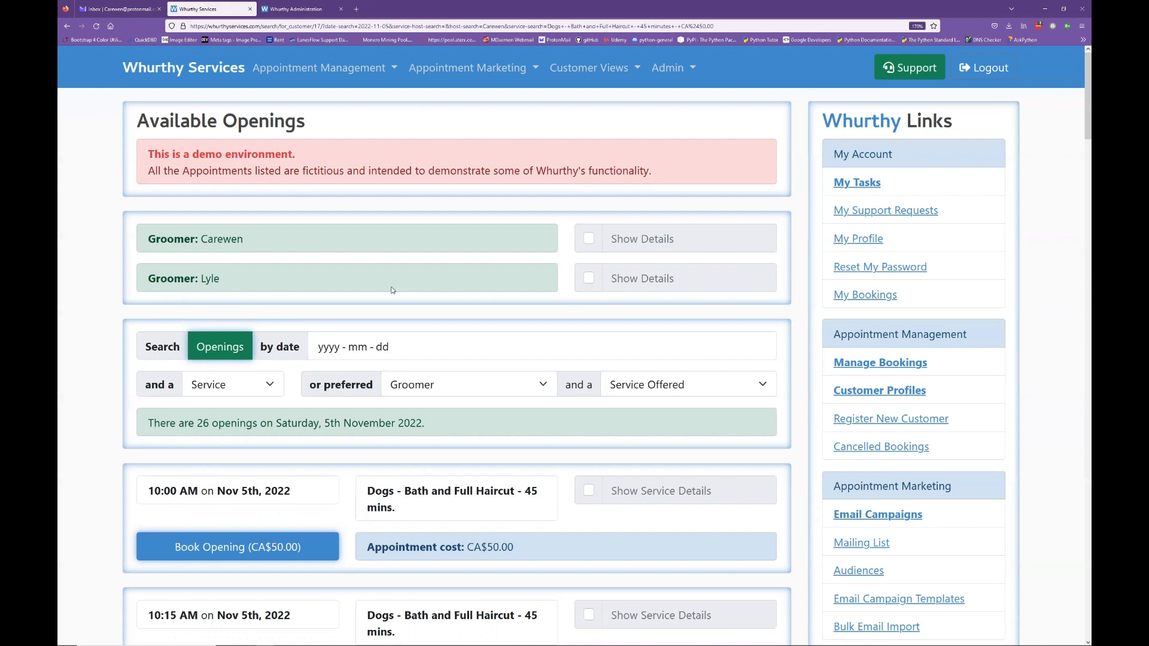
Choose the 12:00 PM opening on Nov 5th, 2022 for the Dogs - Bath and Full Haircut appointment.
{"action": "left_click", "coordinate": [687, 385]}
{"action": "left_click", "coordinate": [687, 386]}
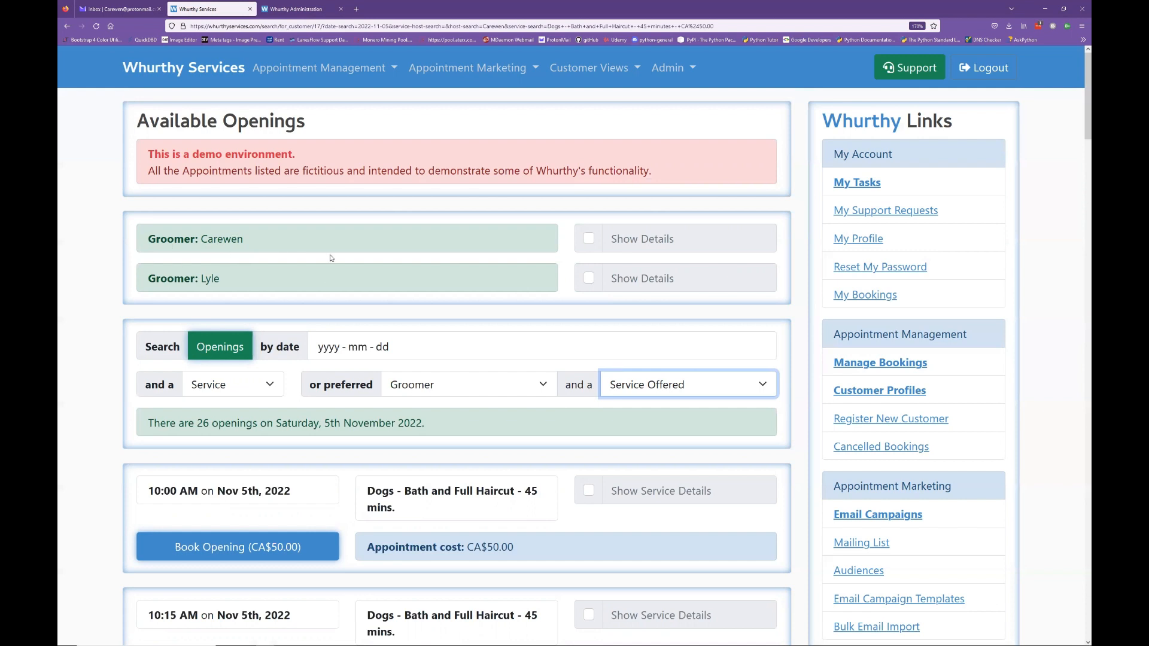
{"action": "scroll", "coordinate": [467, 386], "scroll_direction": "down", "scroll_amount": 3}
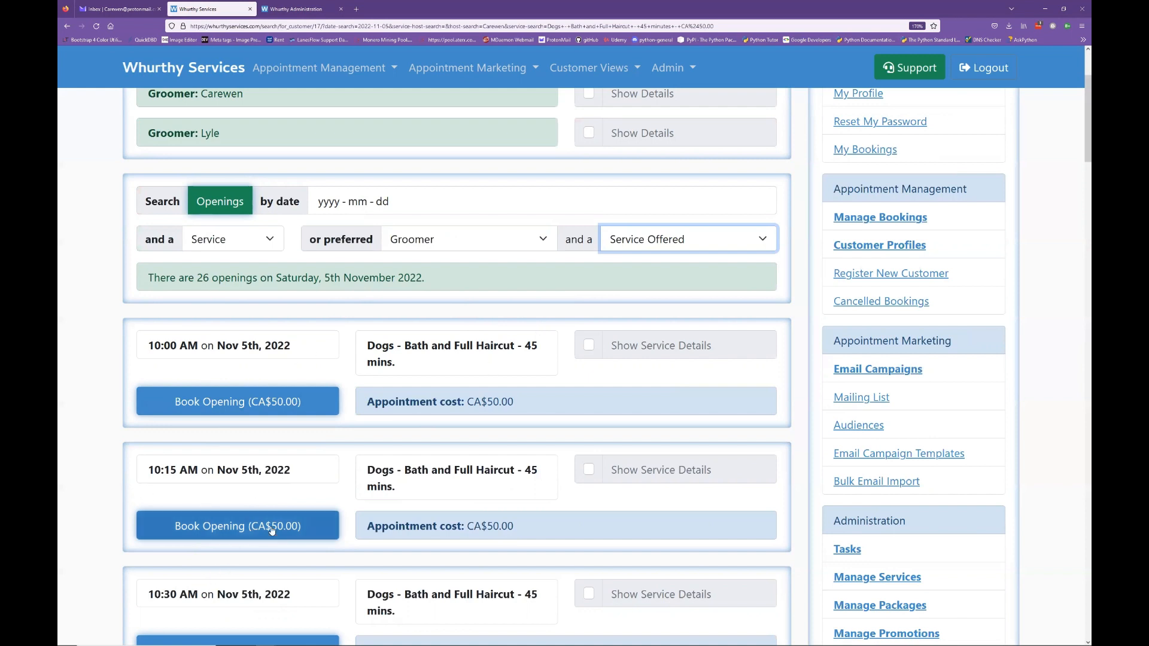
{"action": "scroll", "coordinate": [393, 410], "scroll_direction": "down", "scroll_amount": 3}
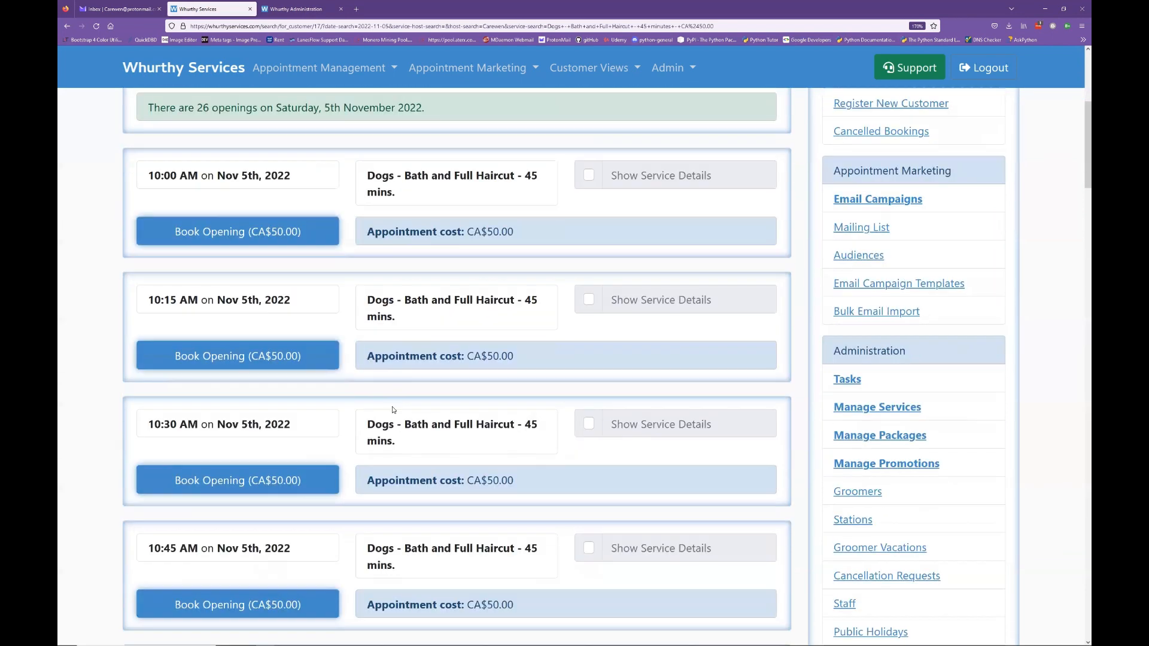
{"action": "scroll", "coordinate": [395, 422], "scroll_direction": "down", "scroll_amount": 8}
{"action": "scroll", "coordinate": [273, 377], "scroll_direction": "down", "scroll_amount": 7}
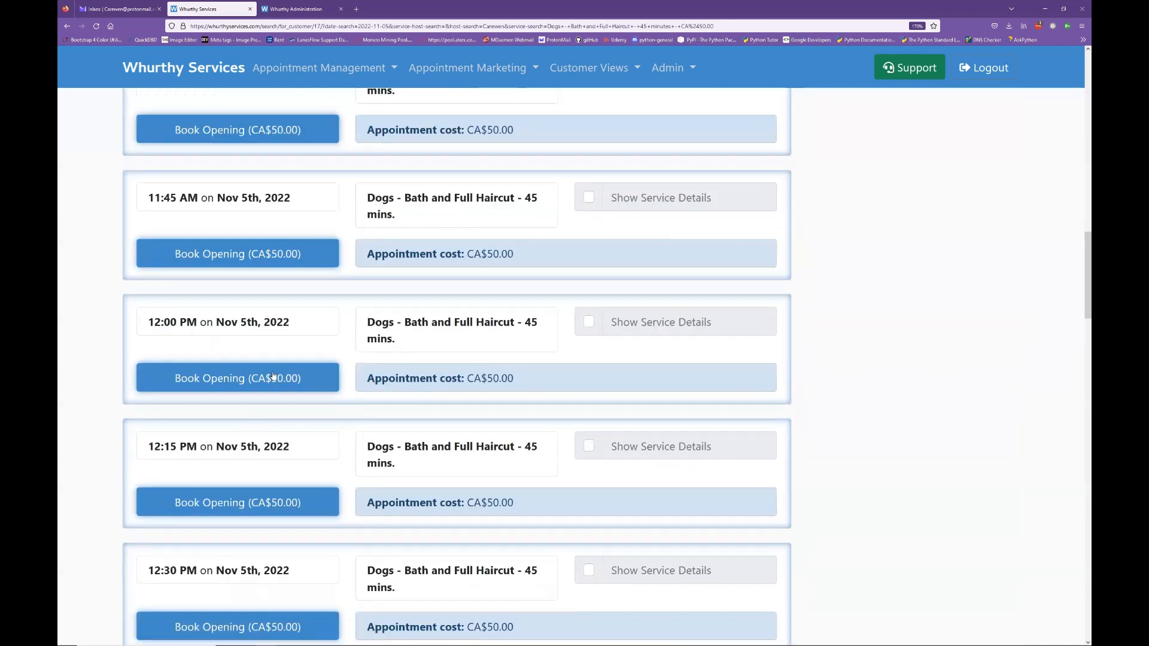
{"action": "left_click", "coordinate": [234, 390]}
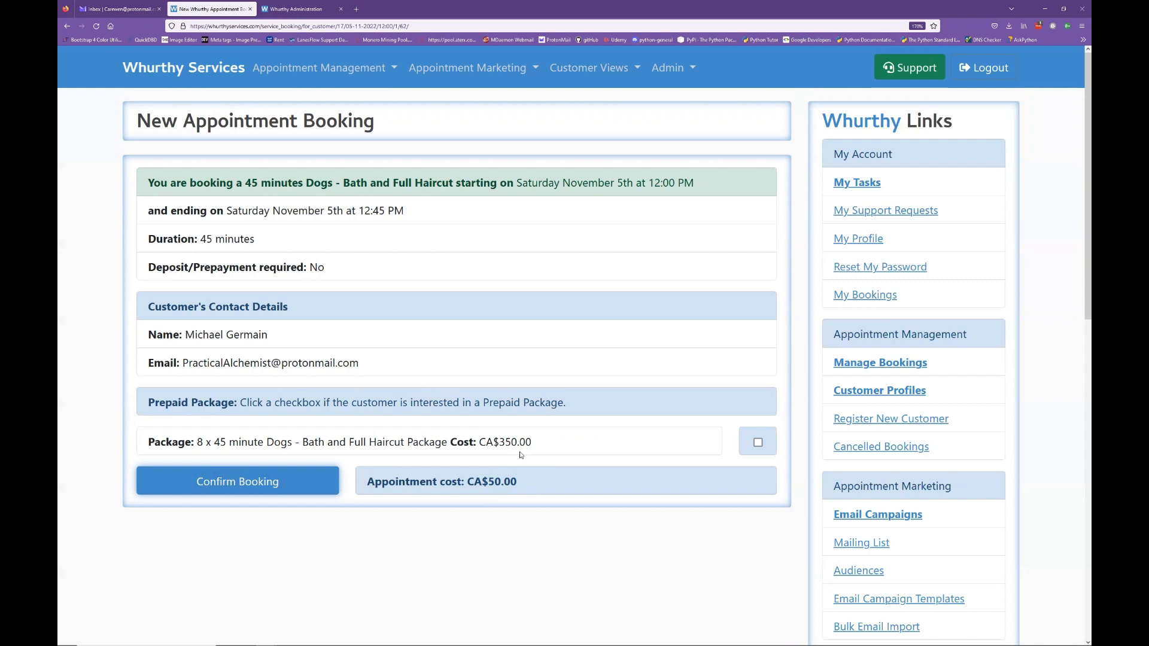
Add the prepaid 8 x 45 minute Dogs - Bath and Full Haircut Package to the appointment and confirm the booking.
{"action": "left_click", "coordinate": [759, 443]}
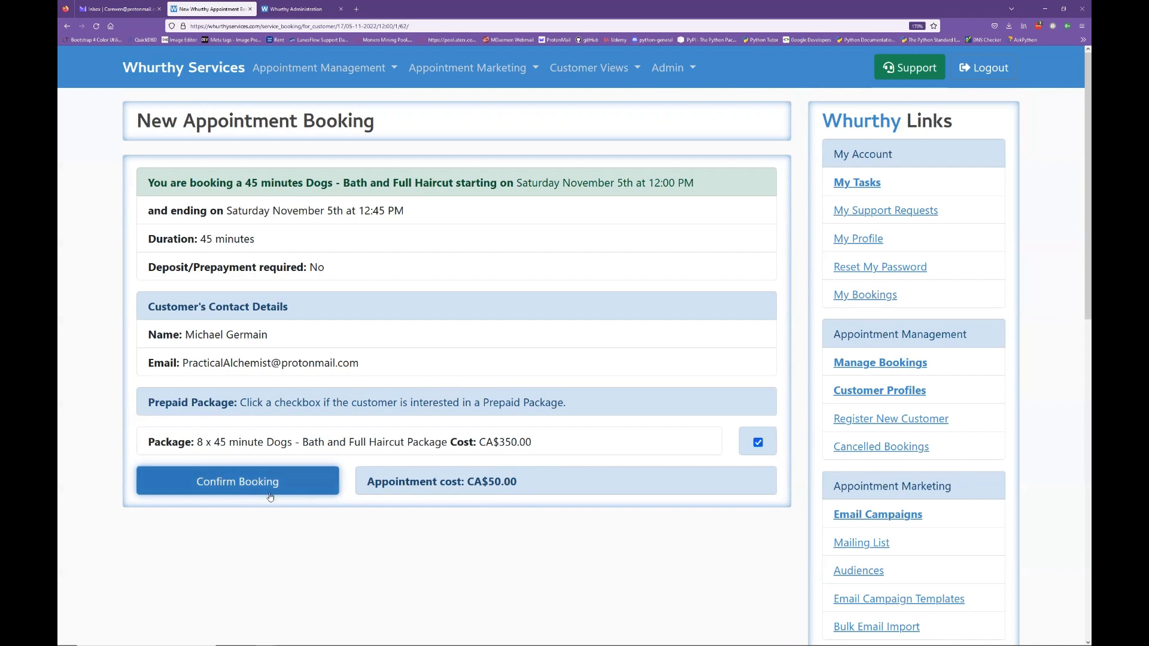
{"action": "left_click", "coordinate": [289, 476]}
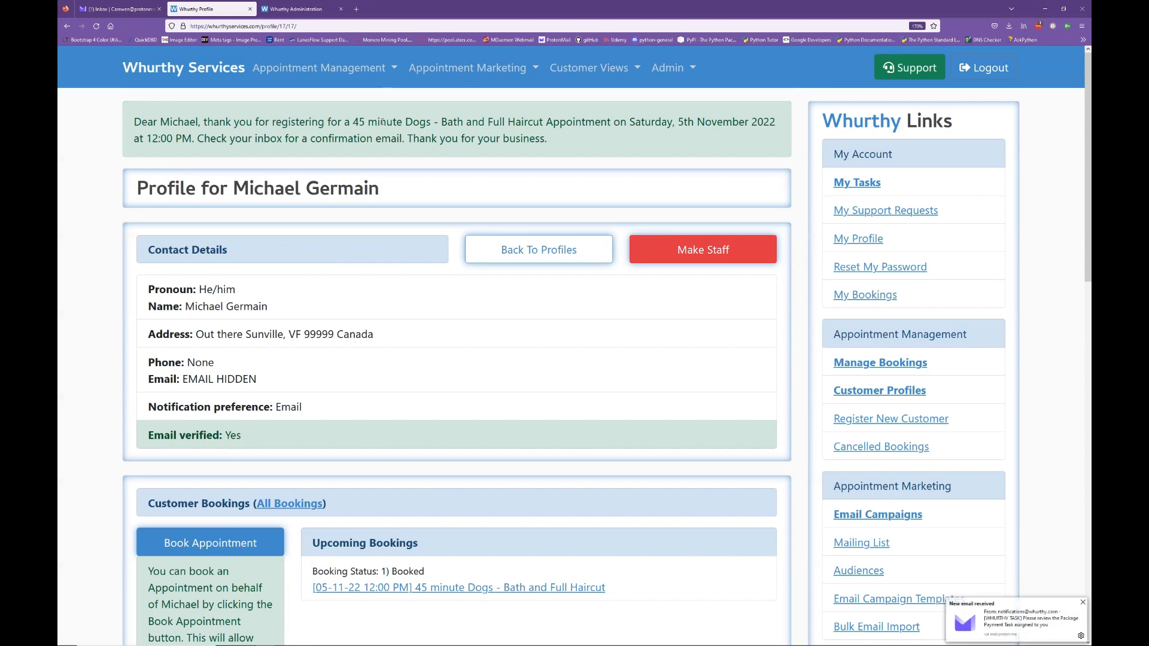
{"action": "scroll", "coordinate": [618, 323], "scroll_direction": "down", "scroll_amount": 2}
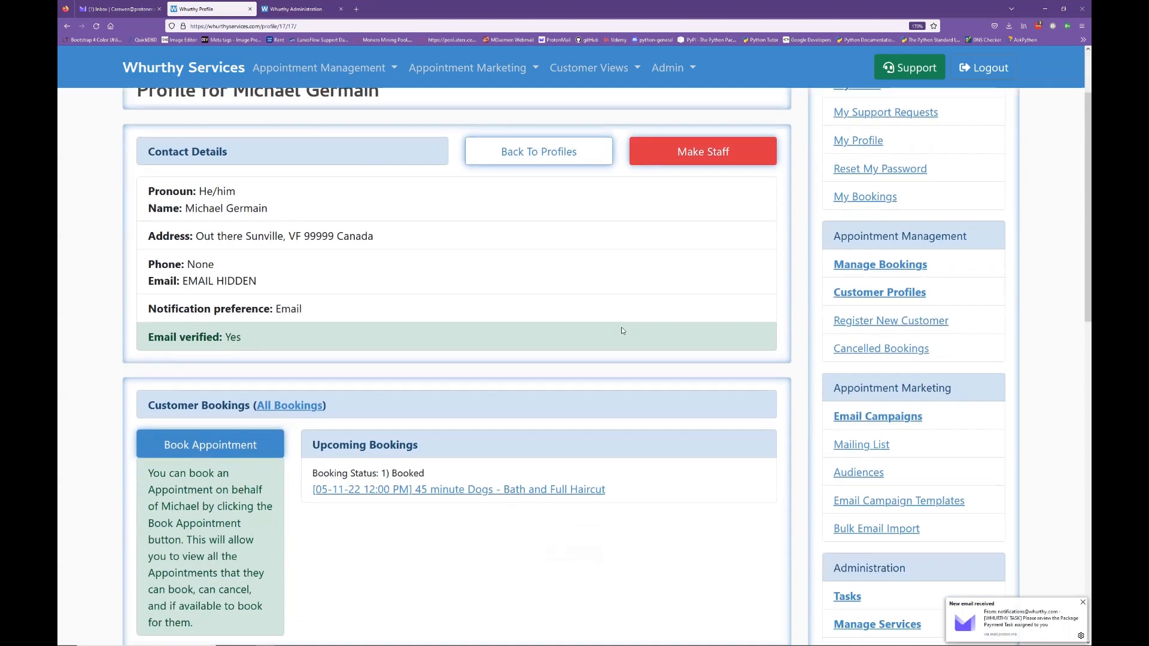
Open the customer's 8 x 45 minute Dogs - Bath and Full Haircut Package and update it with the amount due marked as paid.
{"action": "scroll", "coordinate": [622, 330], "scroll_direction": "down", "scroll_amount": 2}
{"action": "scroll", "coordinate": [624, 330], "scroll_direction": "down", "scroll_amount": 3}
{"action": "scroll", "coordinate": [720, 524], "scroll_direction": "up", "scroll_amount": 2}
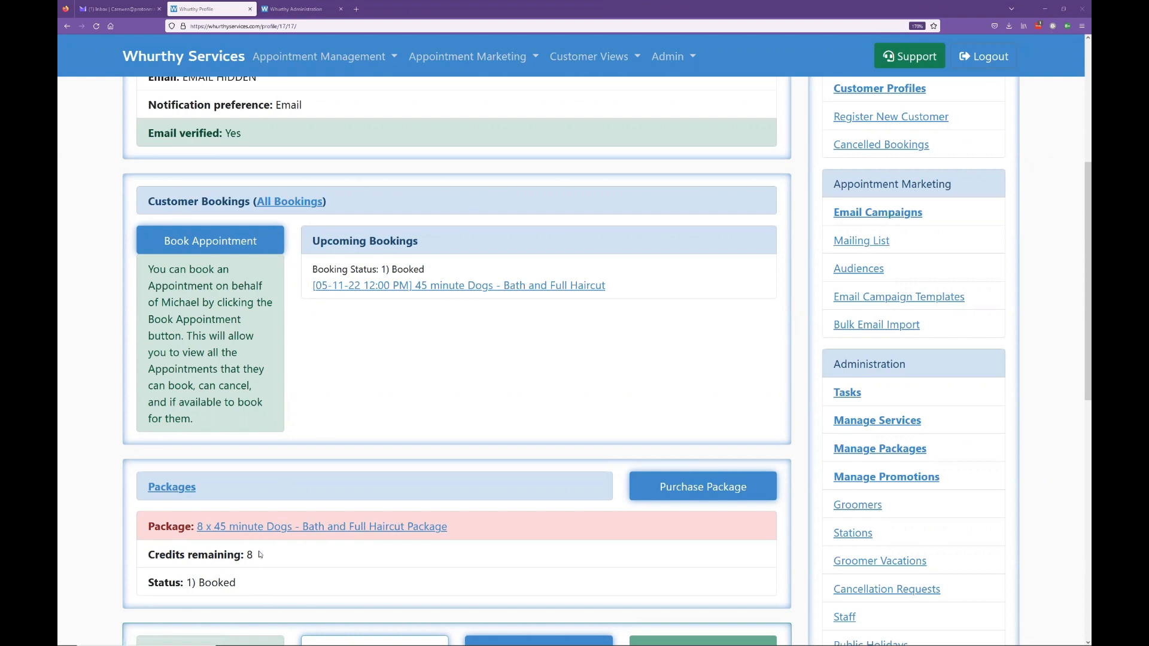
{"action": "left_click_drag", "start_coordinate": [250, 584], "coordinate": [158, 584]}
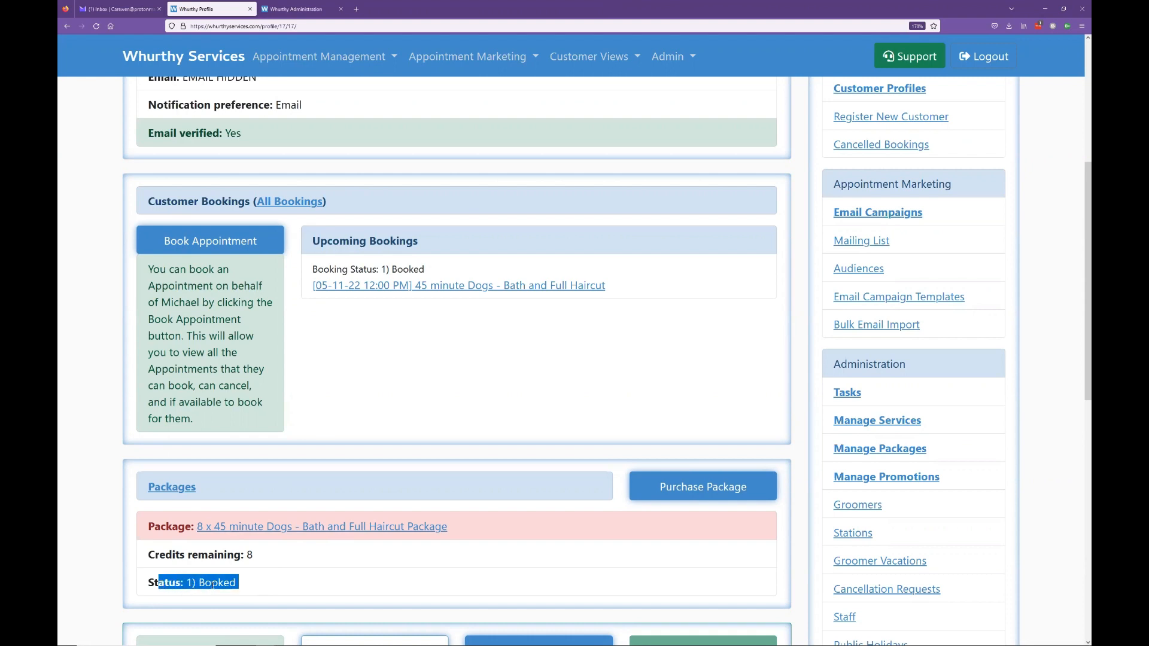
{"action": "left_click", "coordinate": [156, 527]}
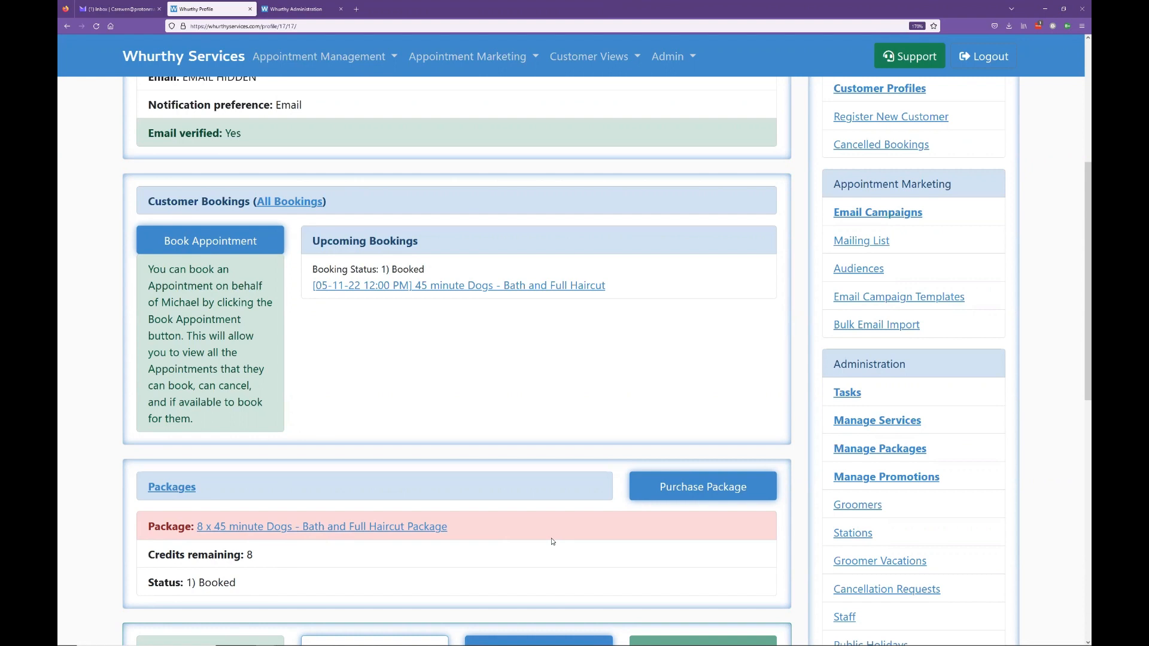
{"action": "left_click", "coordinate": [365, 530]}
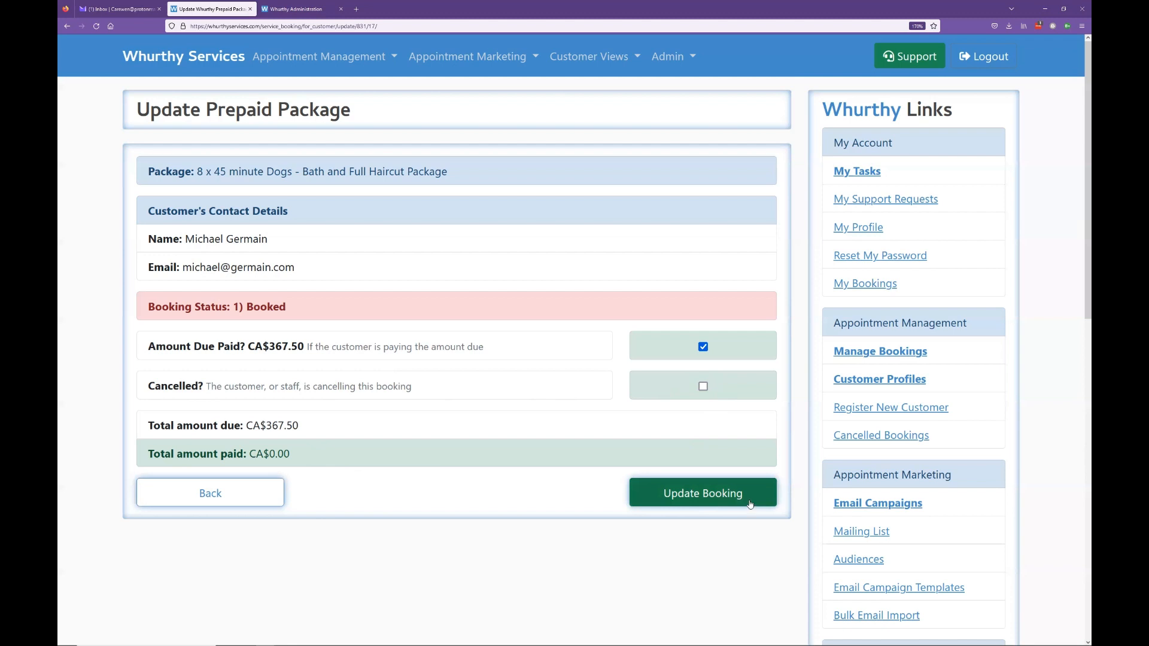
{"action": "left_click", "coordinate": [695, 510]}
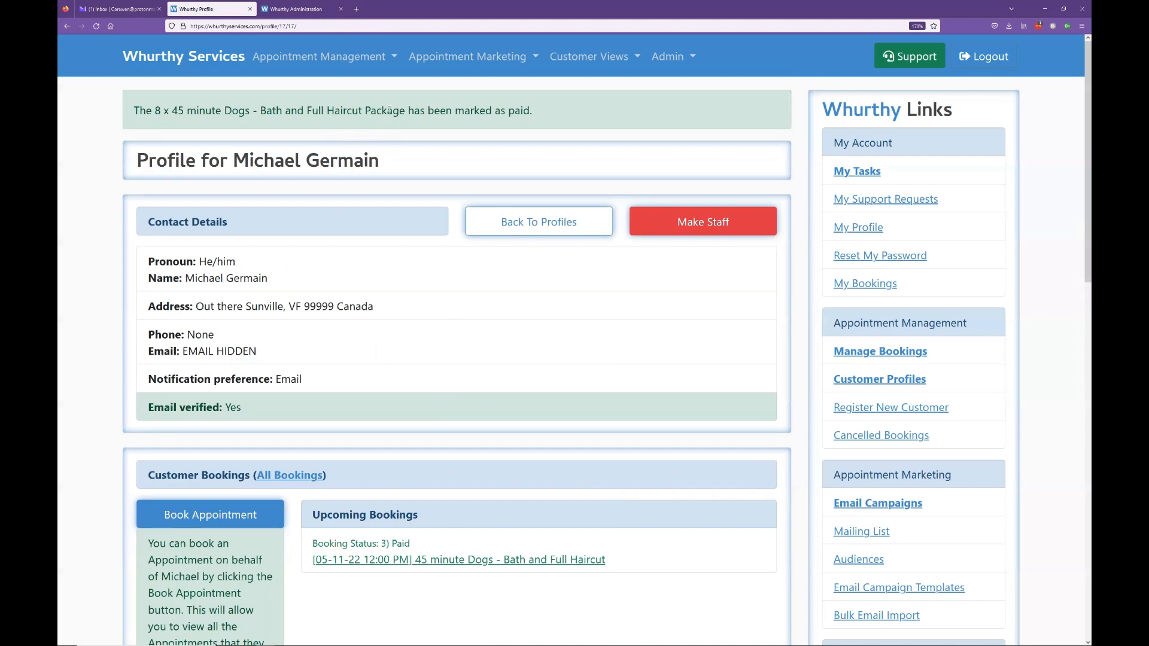
Open the customer's upcoming 12:00 PM Dogs - Bath and Full Haircut appointment and update the booking as cancelled.
{"action": "scroll", "coordinate": [453, 323], "scroll_direction": "down", "scroll_amount": 5}
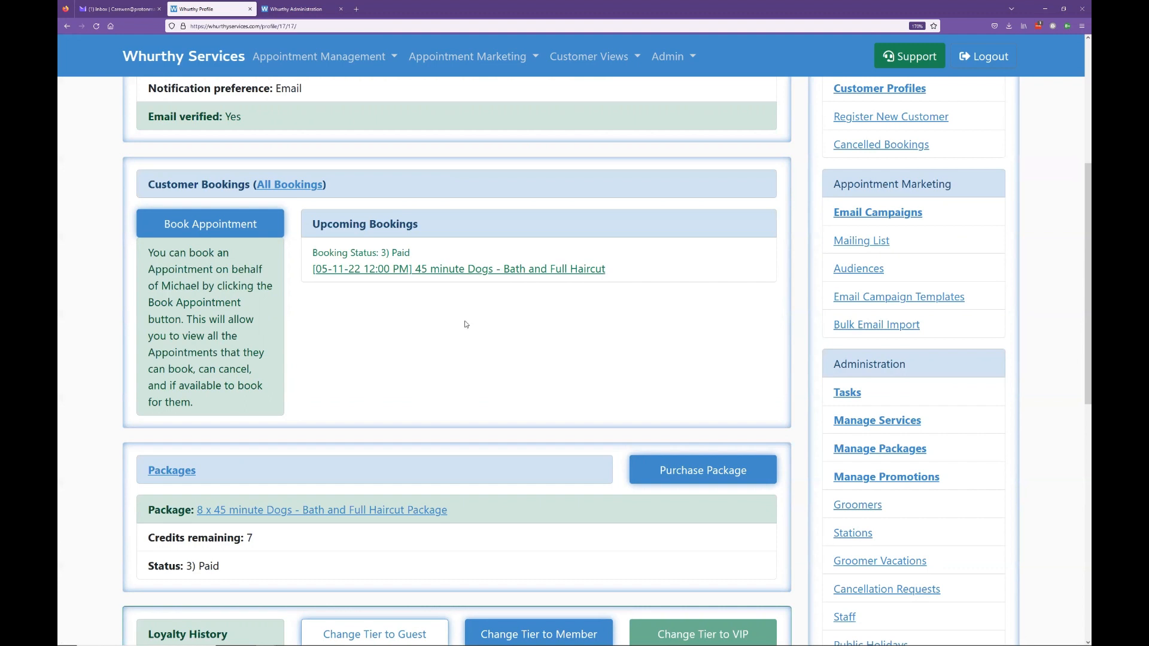
{"action": "left_click", "coordinate": [429, 273]}
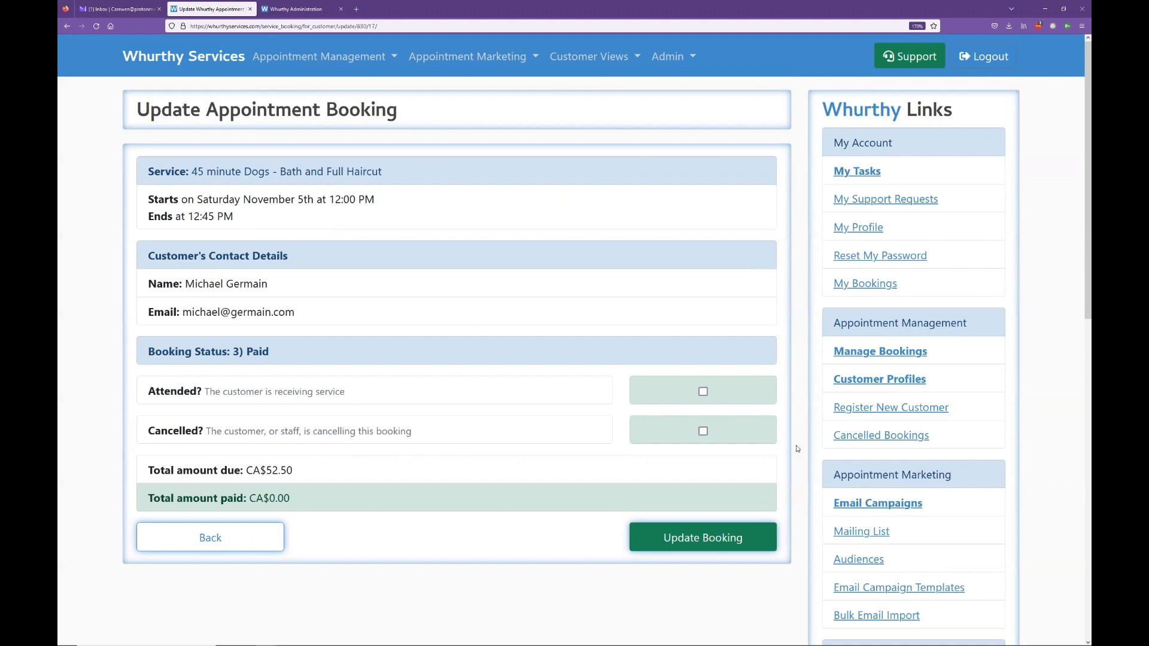
{"action": "left_click", "coordinate": [704, 431]}
{"action": "left_click", "coordinate": [714, 541]}
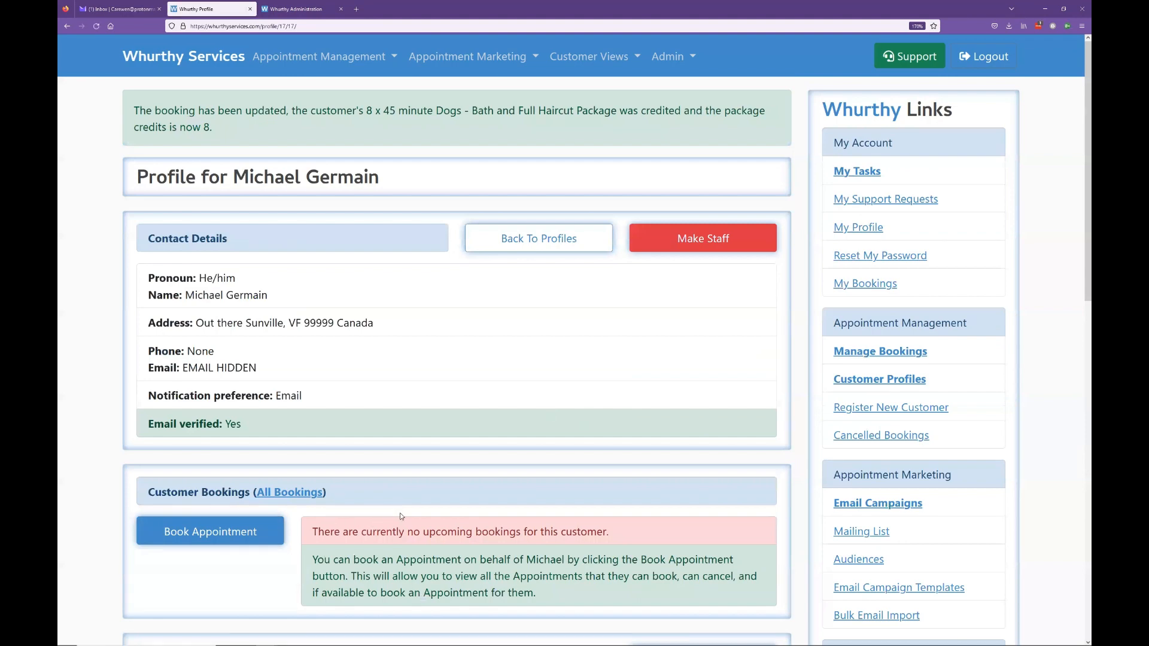
Open all of the customer's bookings and check the package's remaining credits and the package used for the cancelled appointment.
{"action": "scroll", "coordinate": [400, 516], "scroll_direction": "down", "scroll_amount": 3}
{"action": "scroll", "coordinate": [271, 516], "scroll_direction": "down", "scroll_amount": 1}
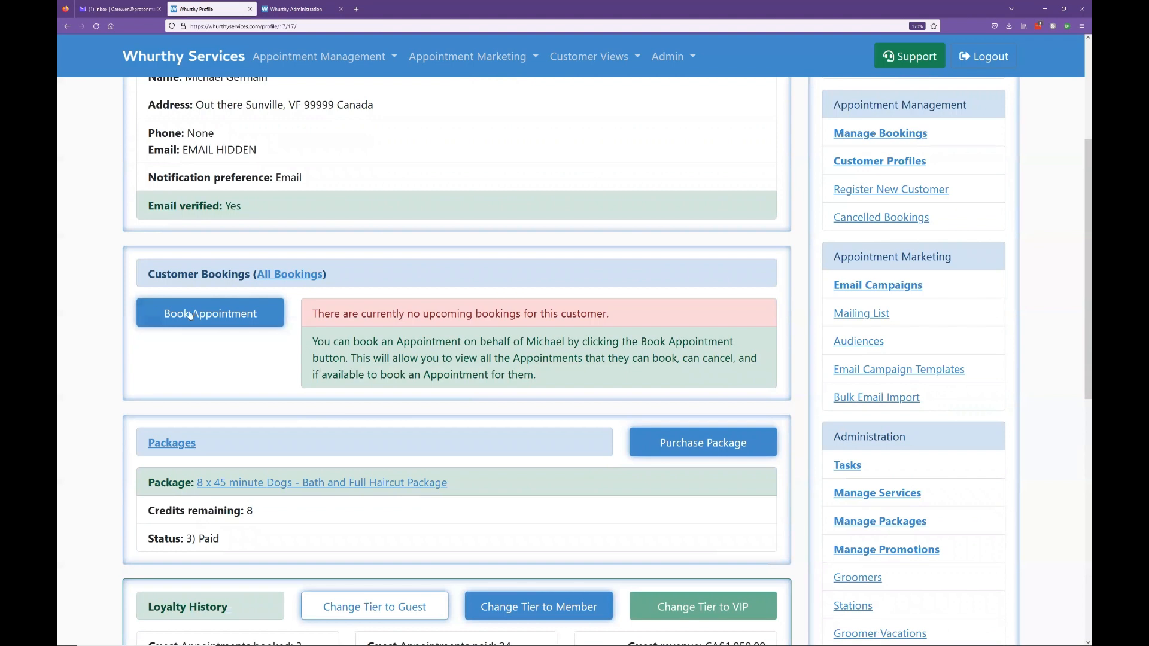
{"action": "left_click", "coordinate": [306, 276]}
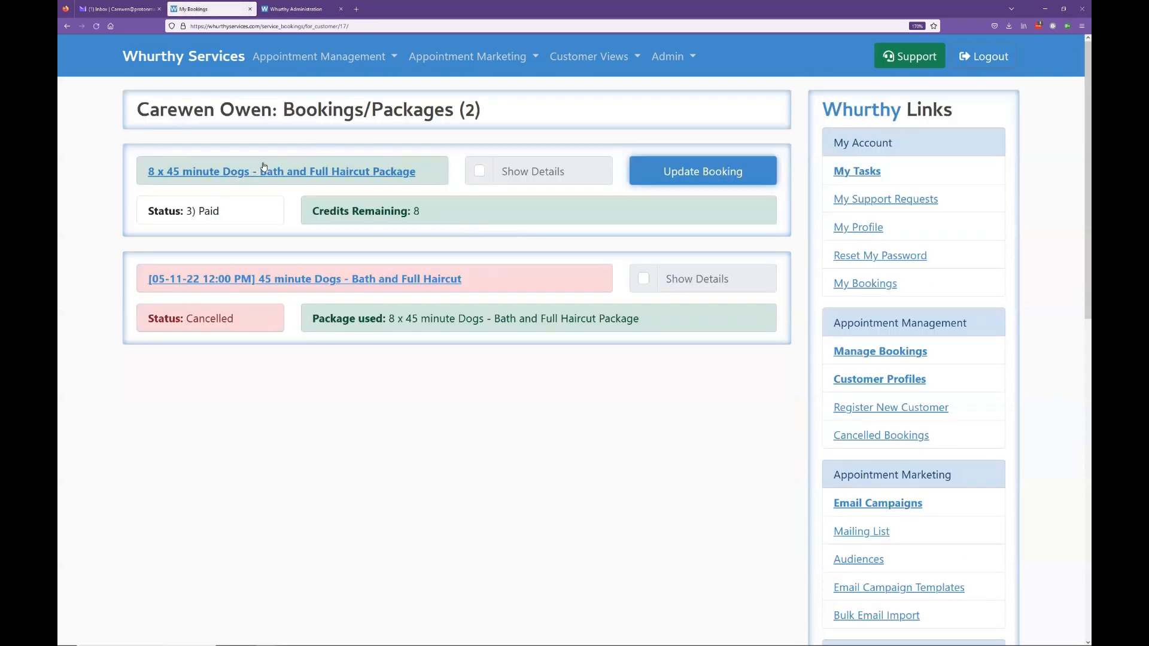
{"action": "left_click_drag", "start_coordinate": [424, 211], "coordinate": [291, 210]}
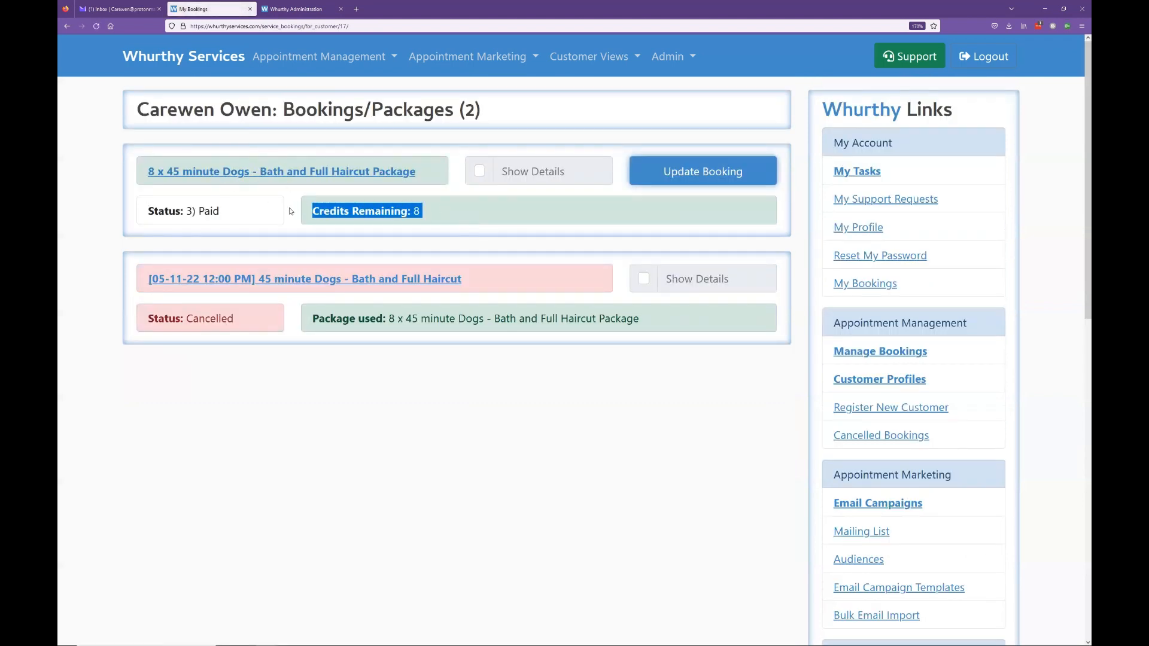
{"action": "left_click", "coordinate": [395, 356]}
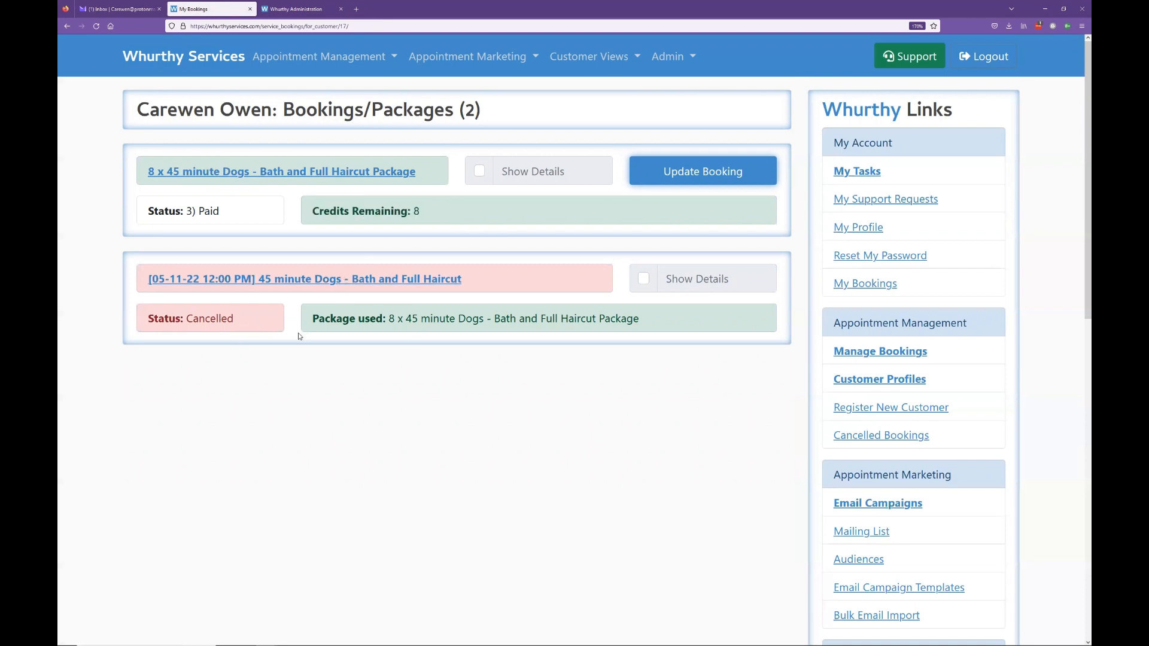
{"action": "left_click_drag", "start_coordinate": [656, 326], "coordinate": [312, 328]}
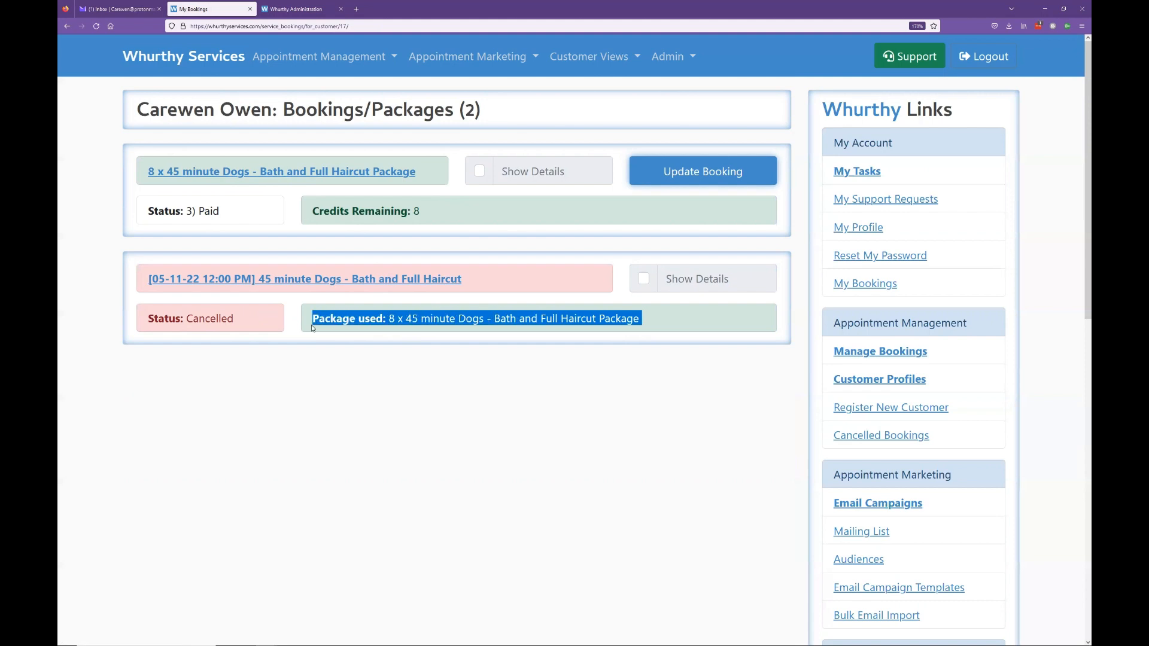
{"action": "left_click", "coordinate": [359, 322]}
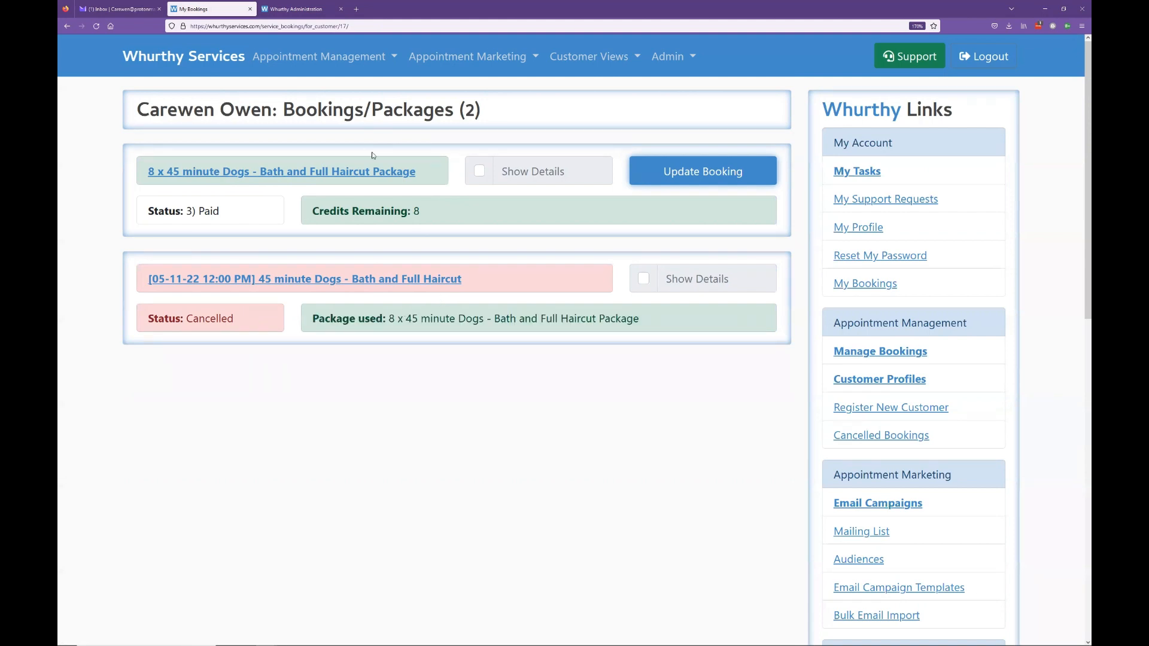